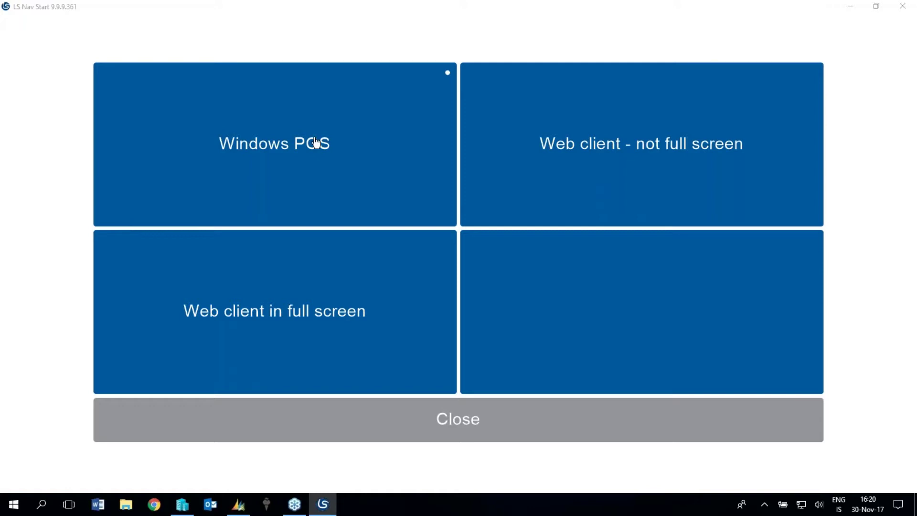
- Launch the web POS client in full screen and play the Reykjavik City Center webcam next to the LS Retail page
left_click(294, 300)
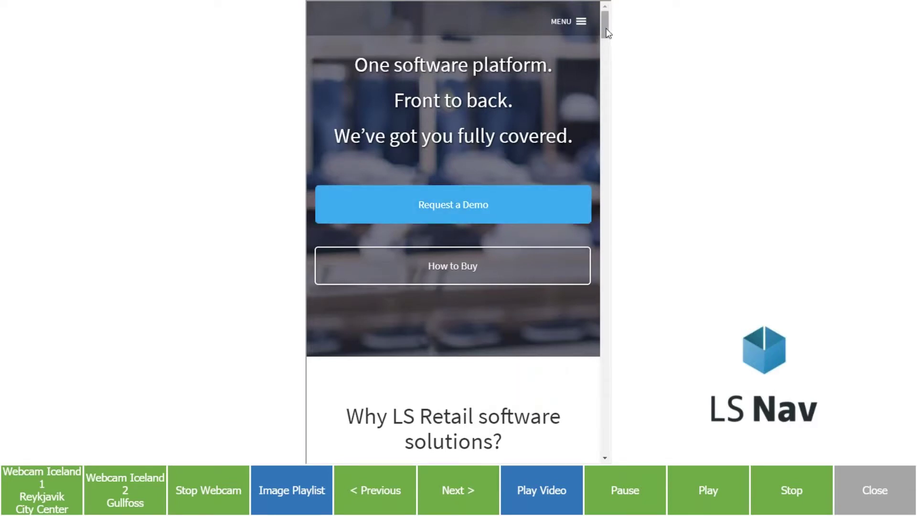
mouse_move(607, 32)
left_mouse_down()
mouse_move(607, 63)
mouse_move(600, 28)
left_mouse_up()
left_click(41, 495)
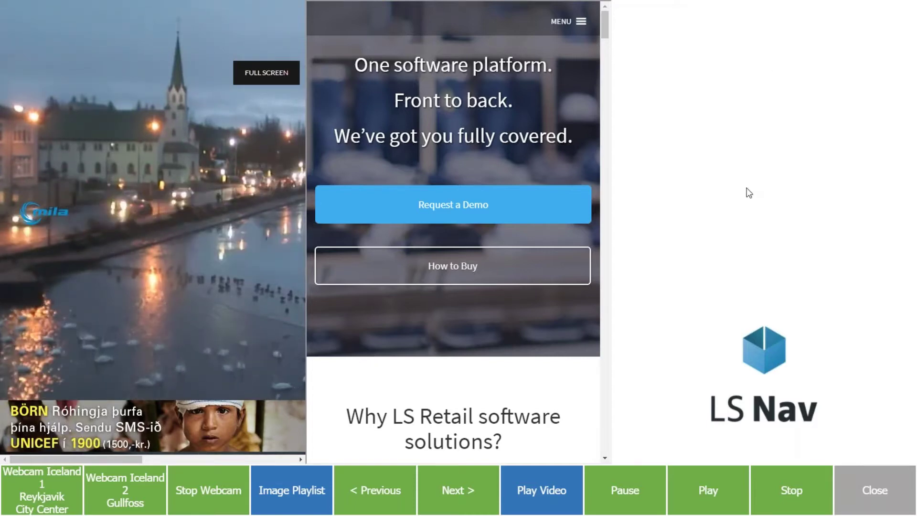
- Show the clothing ad image playlist, then play the LS Retail Mobile Solutions video in the right panel
left_click(309, 490)
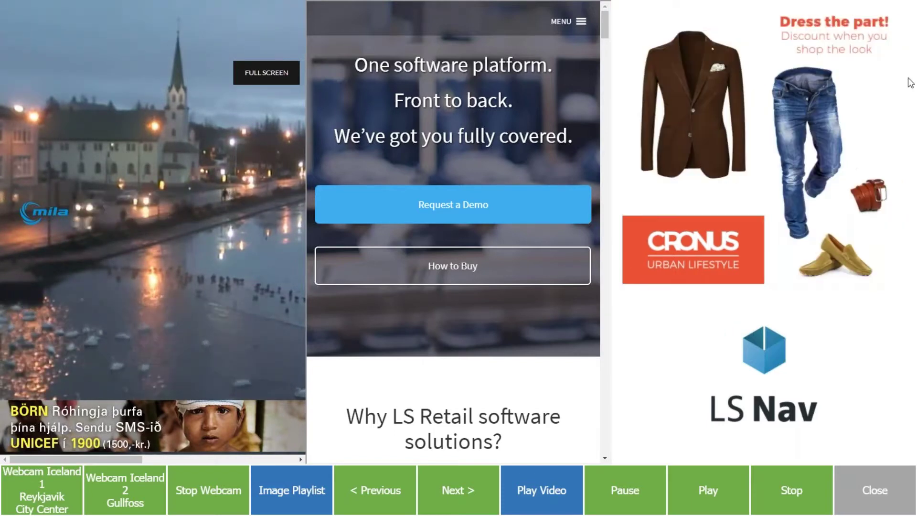
left_click(556, 493)
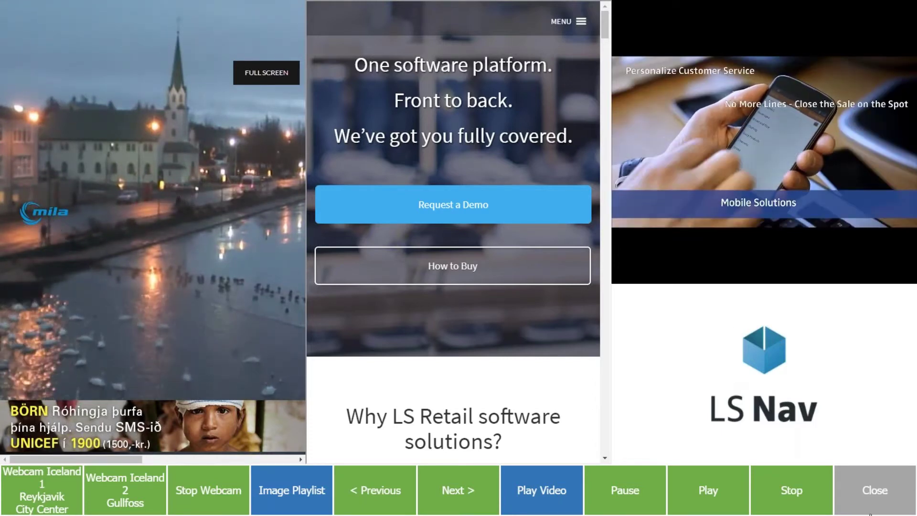
- Close the media panel demo and log on as cashier staff 101
left_click(870, 495)
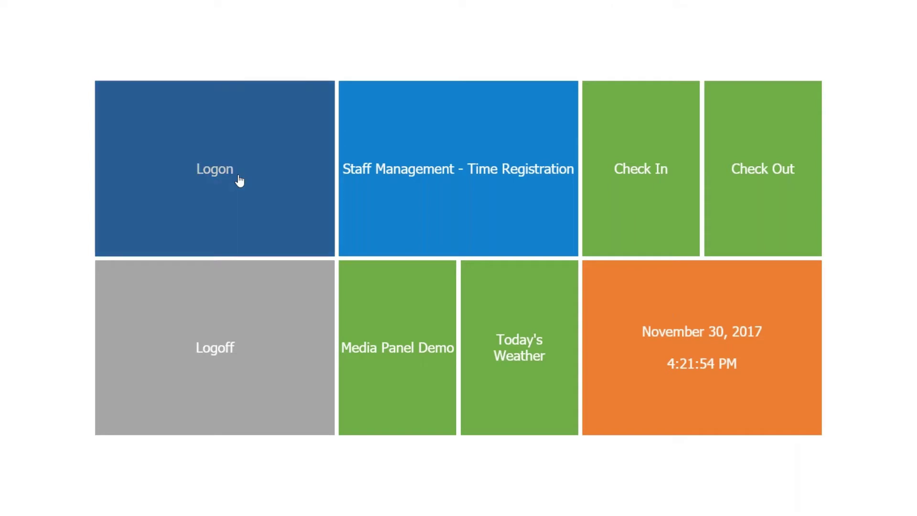
left_click(240, 180)
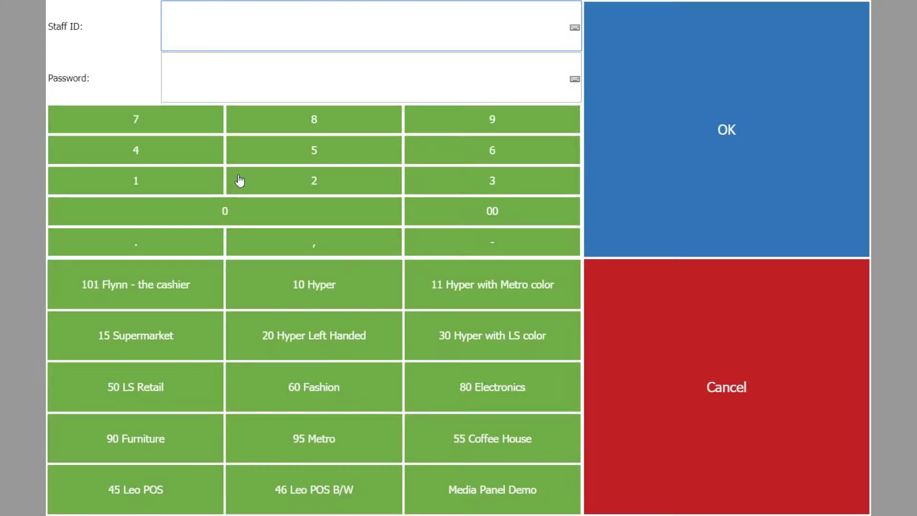
left_click(168, 289)
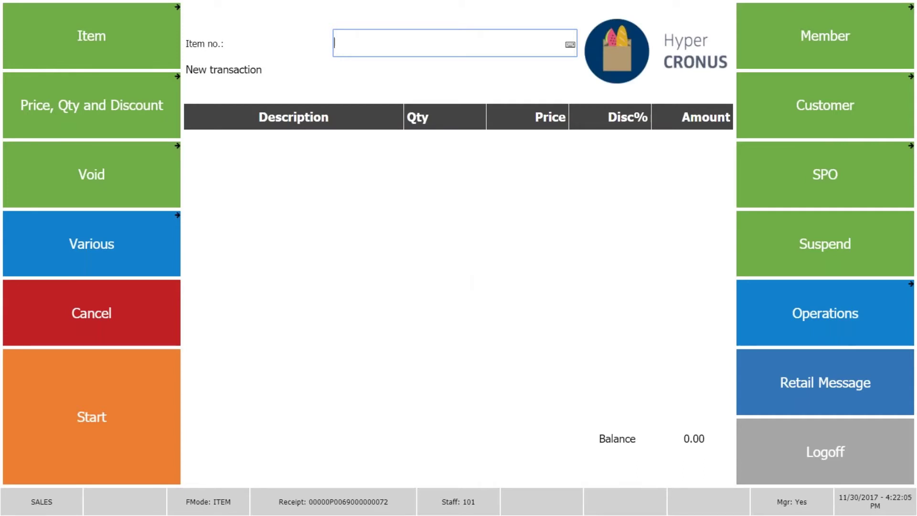
- Start a sale and add one Sweater Linda at 80.00 from the Women buttons
left_click(149, 397)
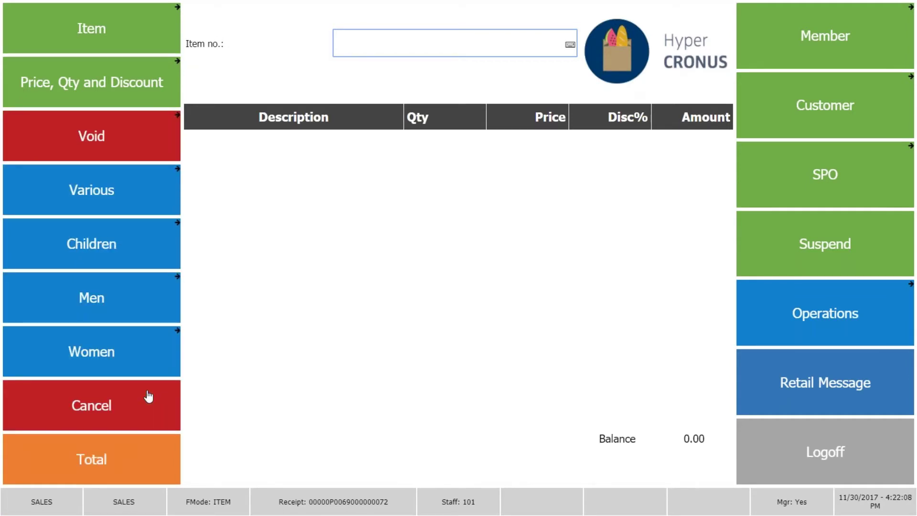
left_click(110, 352)
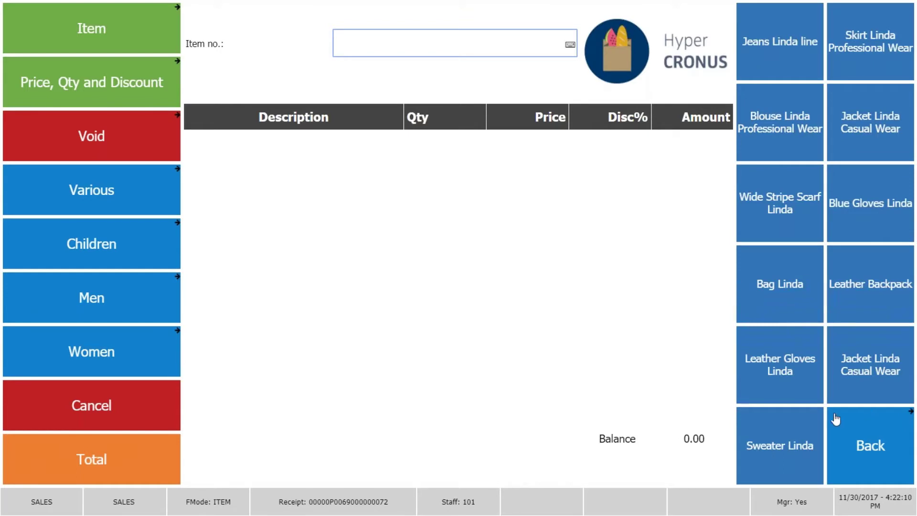
left_click(779, 430)
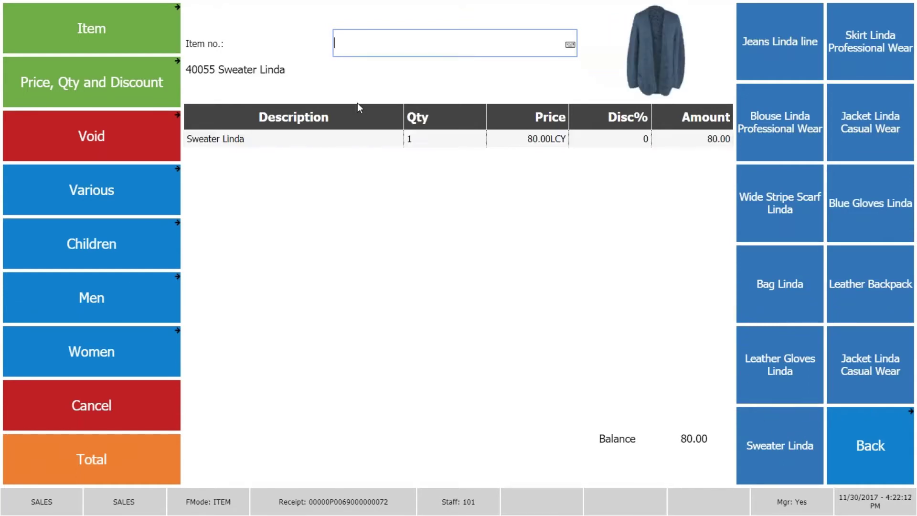
- Add Forrest Green Tie Davi-s (12.50) via Item Lookup search 'tie', then Bag Linda (37.50) via 'bag'
left_click(117, 12)
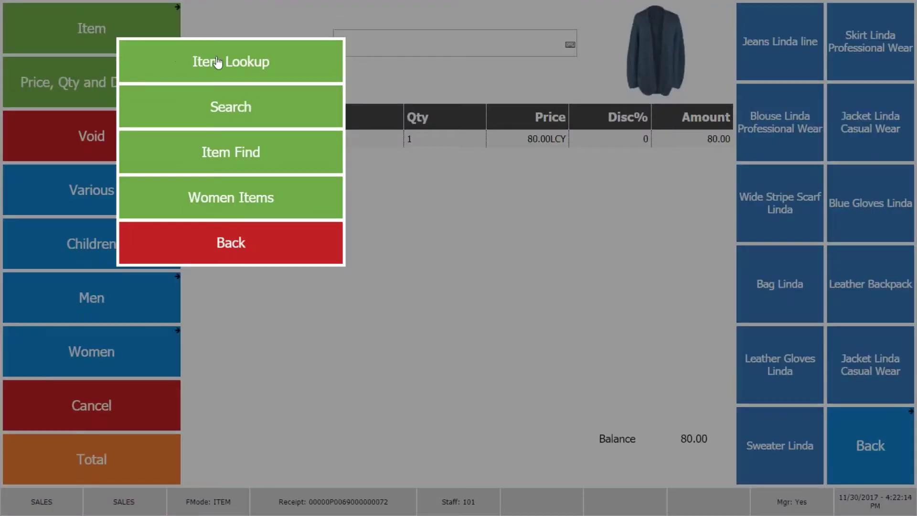
left_click(217, 62)
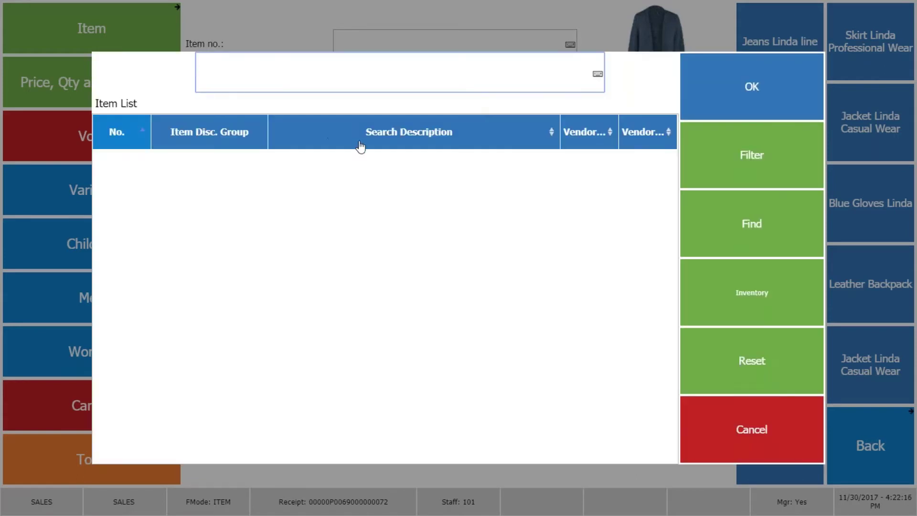
left_click(377, 141)
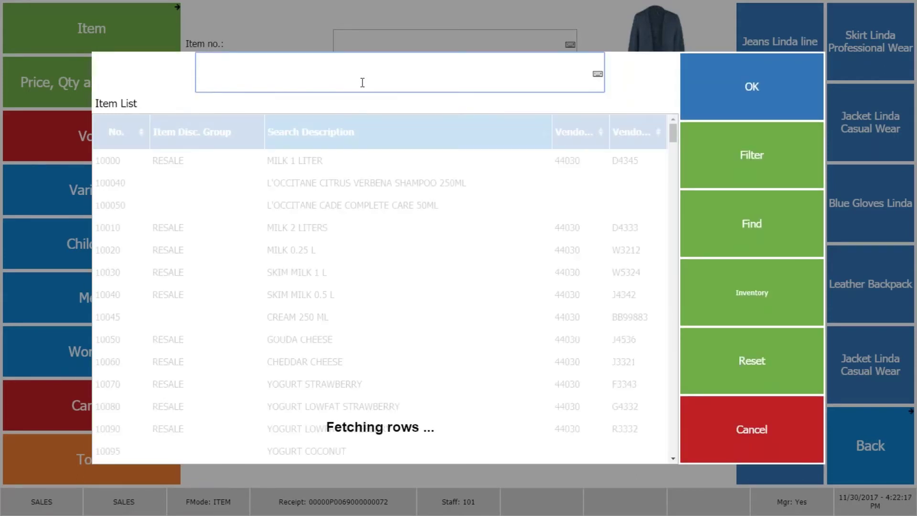
type("H")
key("BackSpace")
type("tie")
left_click(343, 161)
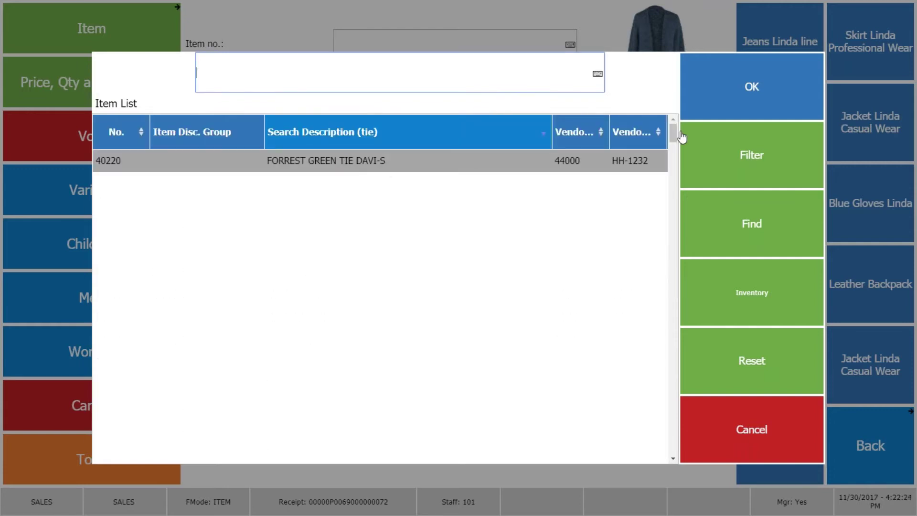
left_click(711, 87)
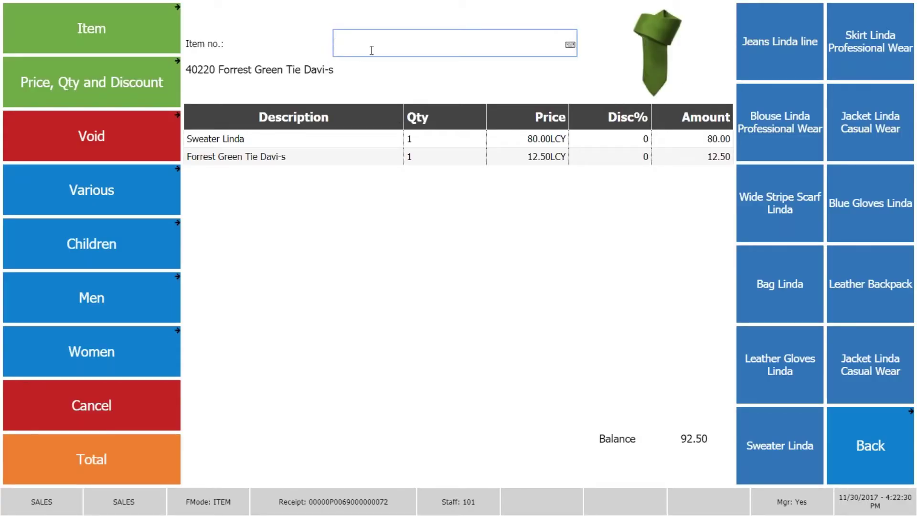
type("bag")
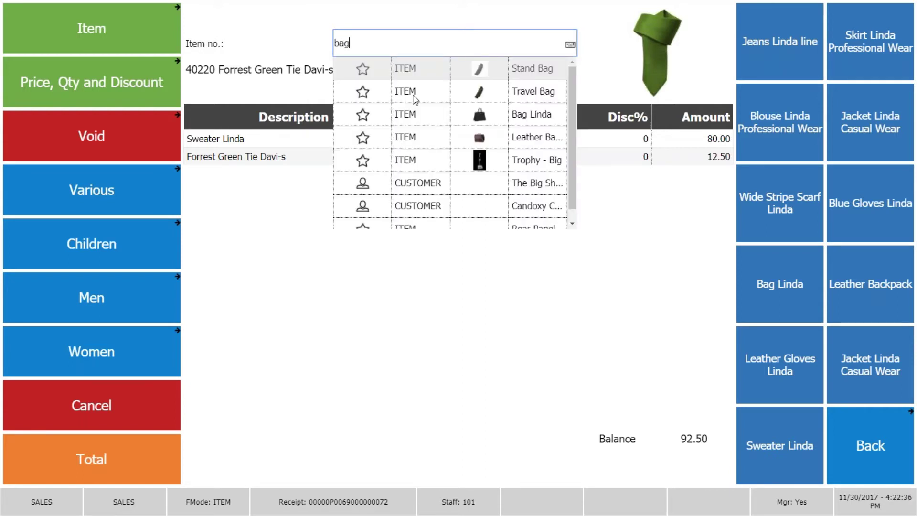
left_click(463, 114)
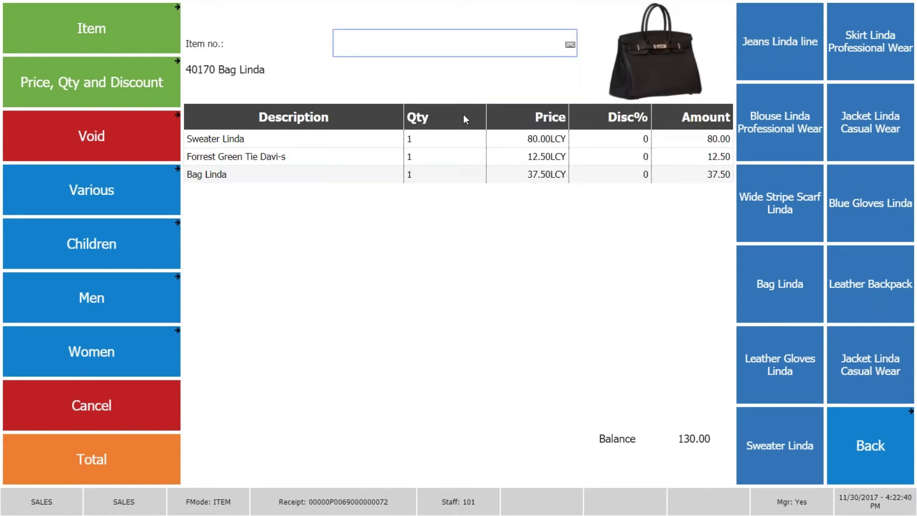
- Check the 130.00 balance in the sale totals summary, then close it
left_click(113, 30)
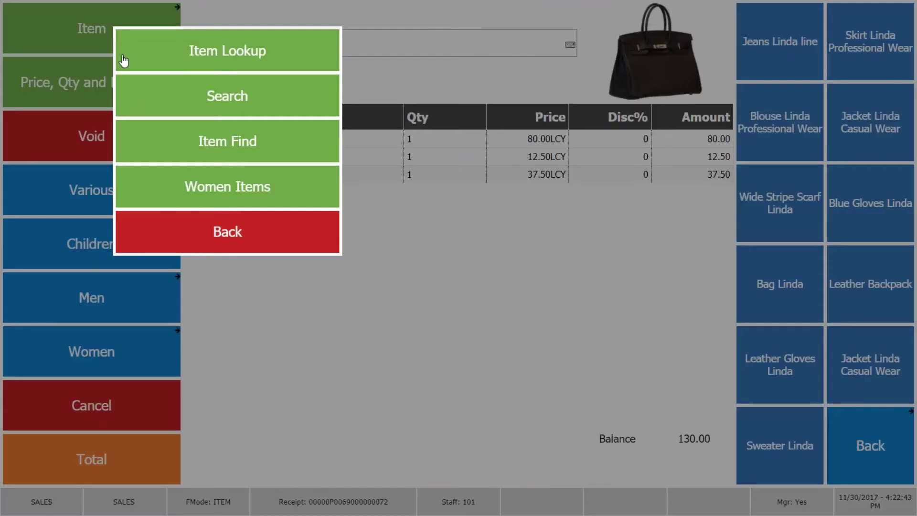
left_click(192, 221)
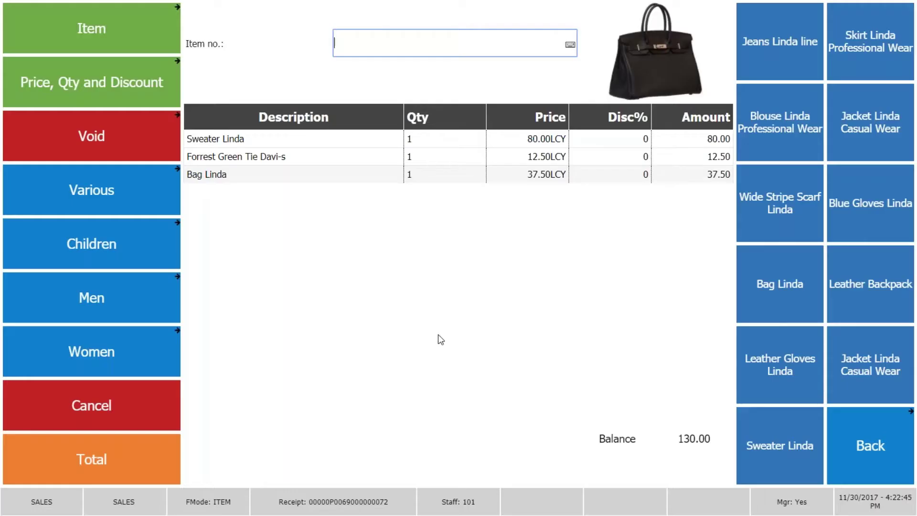
left_click(683, 444)
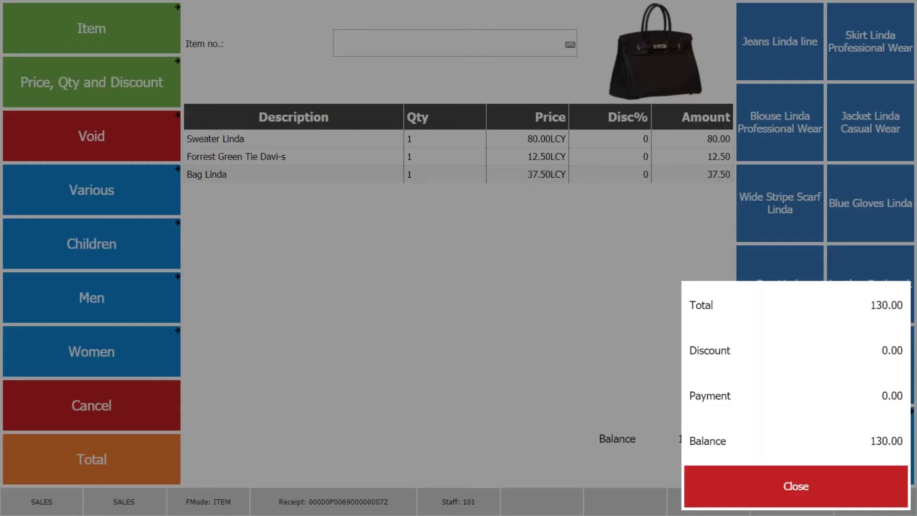
left_click(793, 499)
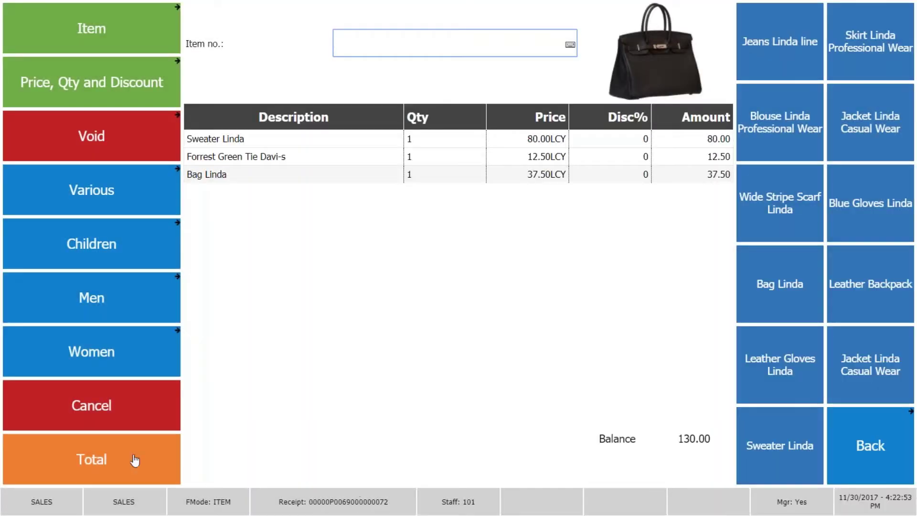
- Pay with 150.00 cash, giving 20.00 change, and return to the main function buttons
left_click(95, 461)
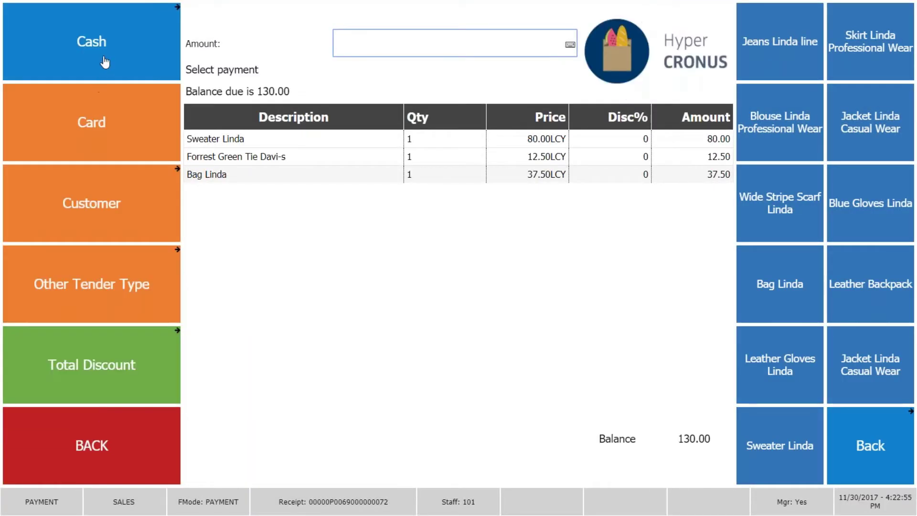
left_click(104, 62)
left_click(80, 164)
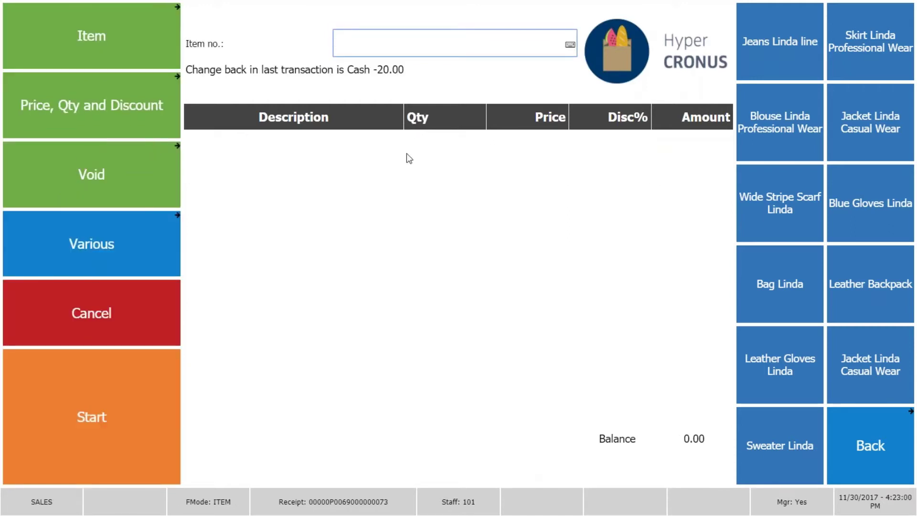
left_click(865, 444)
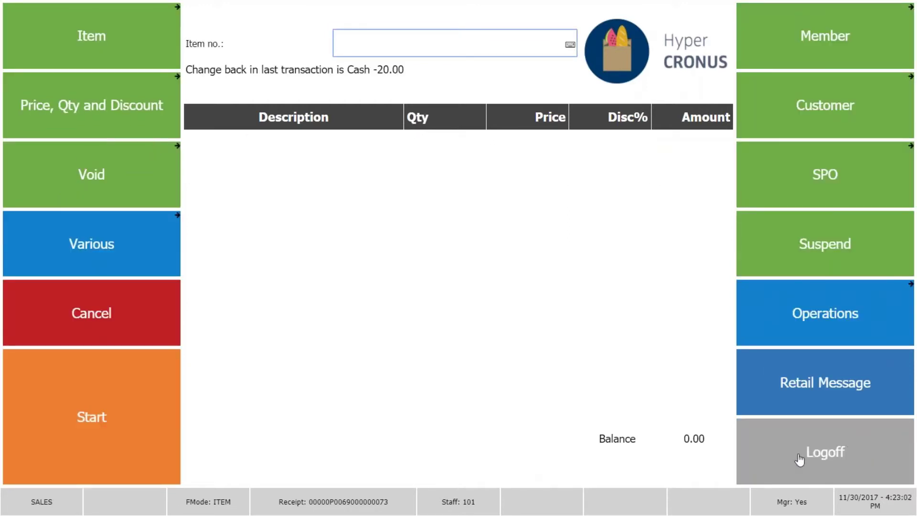
- Log off the cashier and log back on with the 15 Supermarket profile
left_click(819, 460)
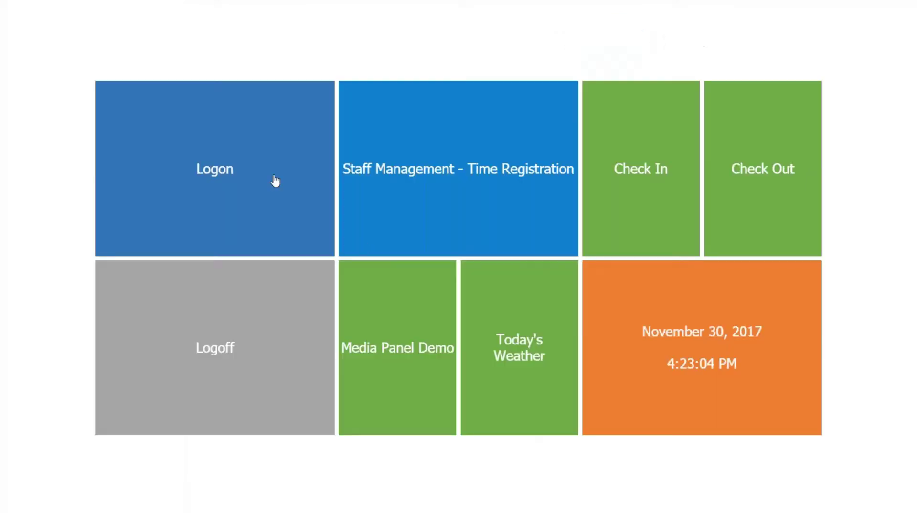
left_click(188, 156)
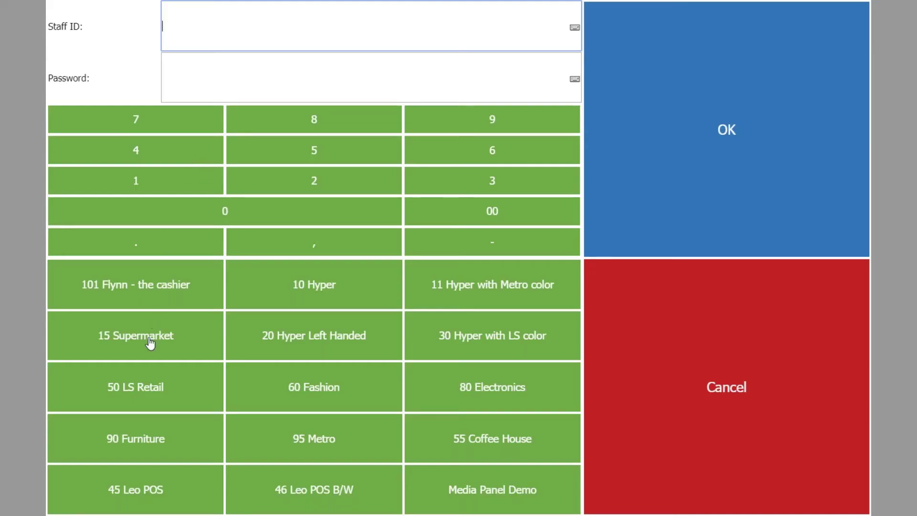
left_click(150, 340)
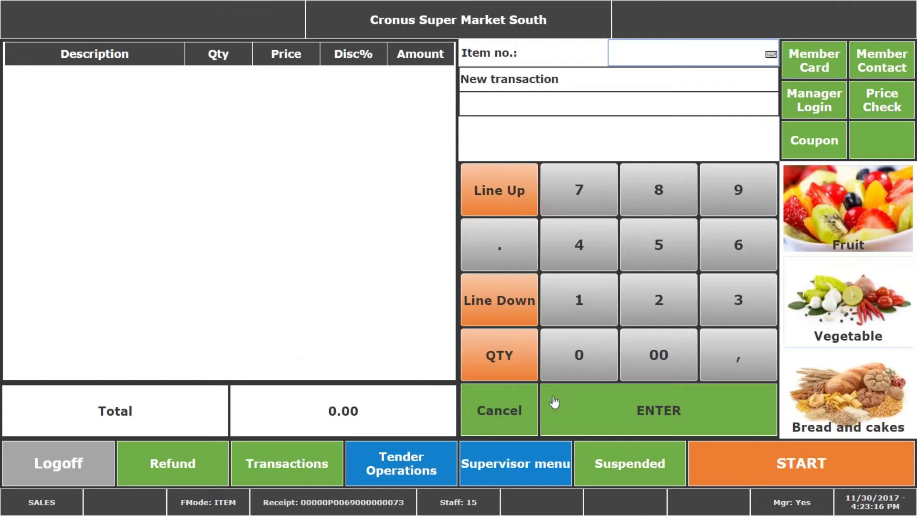
- Add one Ginger Muffin and three Blueberry Muffins from bread and cakes, totalling 4.80
left_click(833, 386)
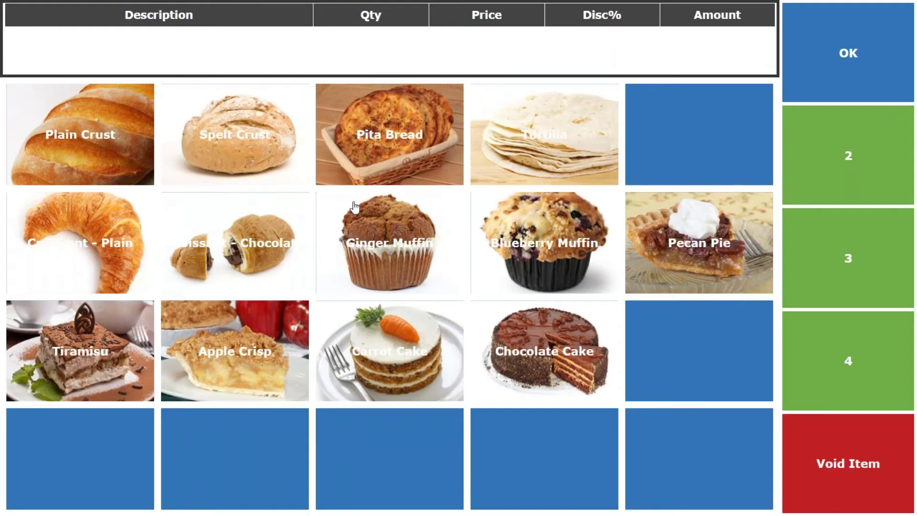
left_click(383, 243)
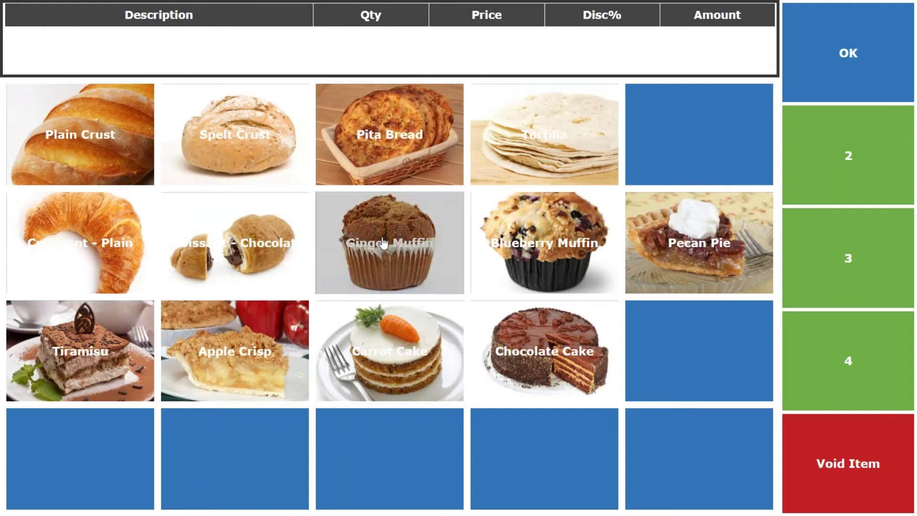
left_click(844, 262)
left_click(564, 239)
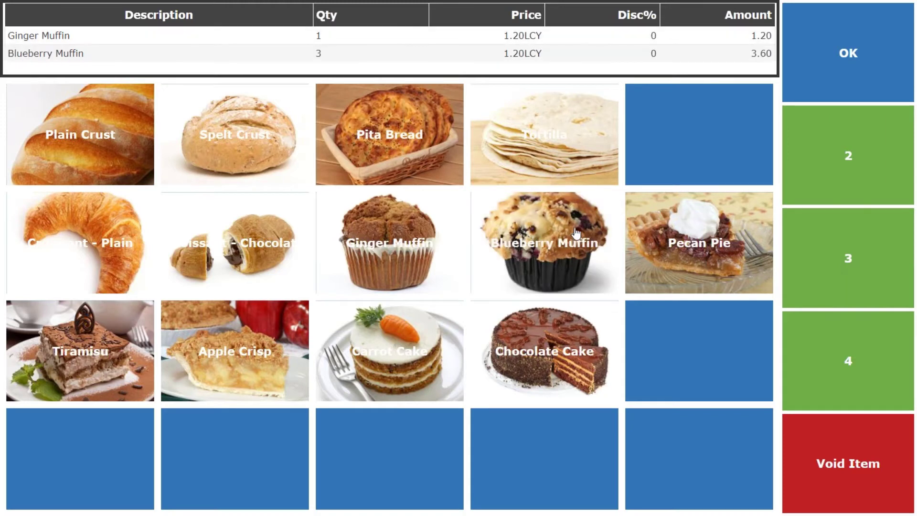
left_click(852, 66)
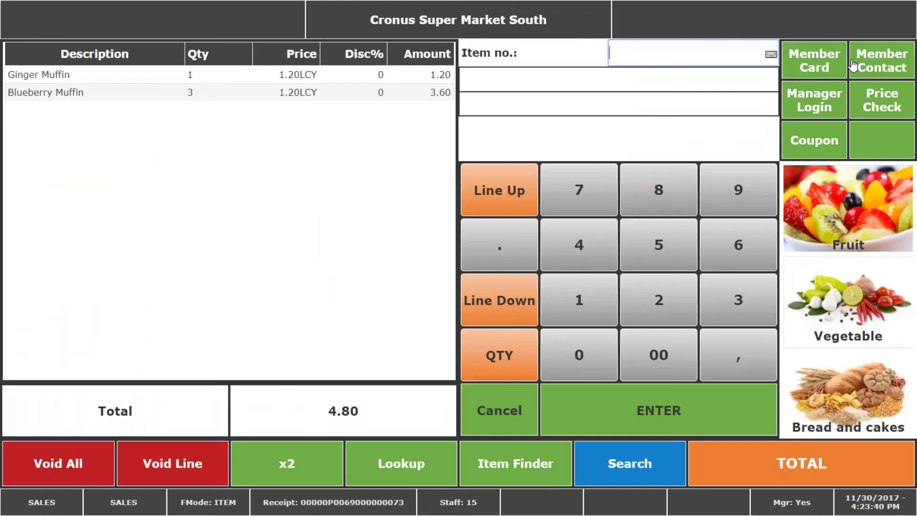
- Total the muffin sale and pay the 4.80 balance with 8.61 US dollars
left_click(763, 475)
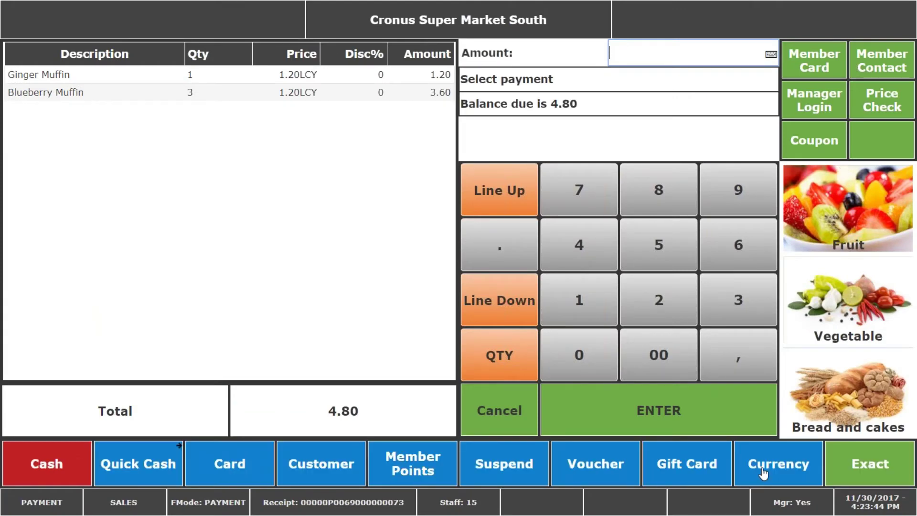
left_click(764, 472)
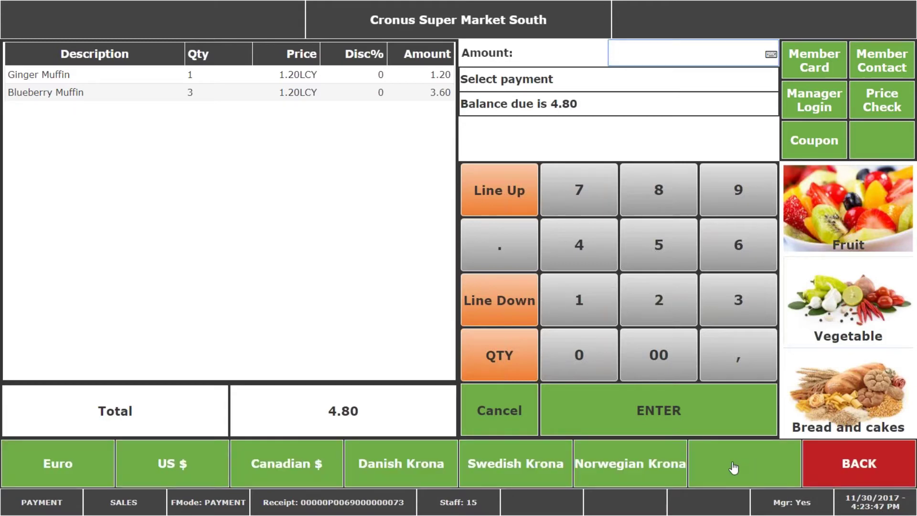
left_click(177, 473)
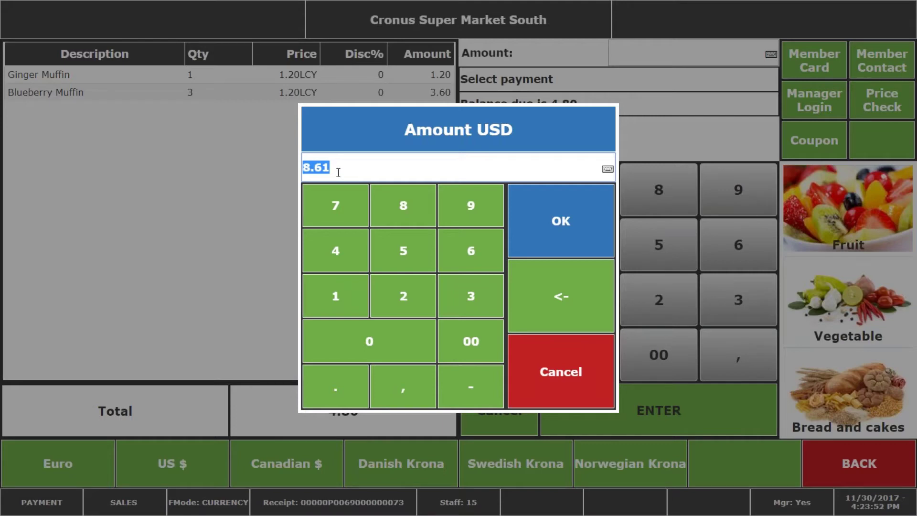
left_click(569, 227)
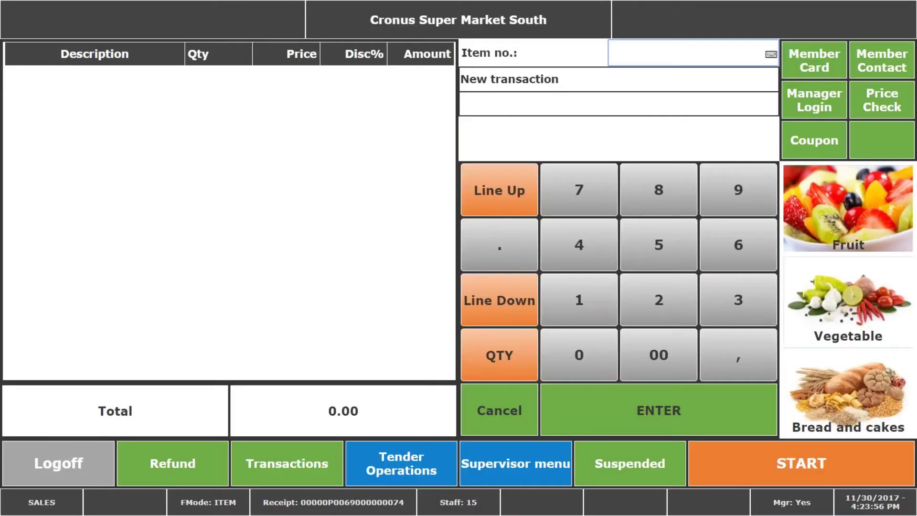
- Log off and sign in as staff 60 Fashion to get the Women's clothing layout
left_click(65, 467)
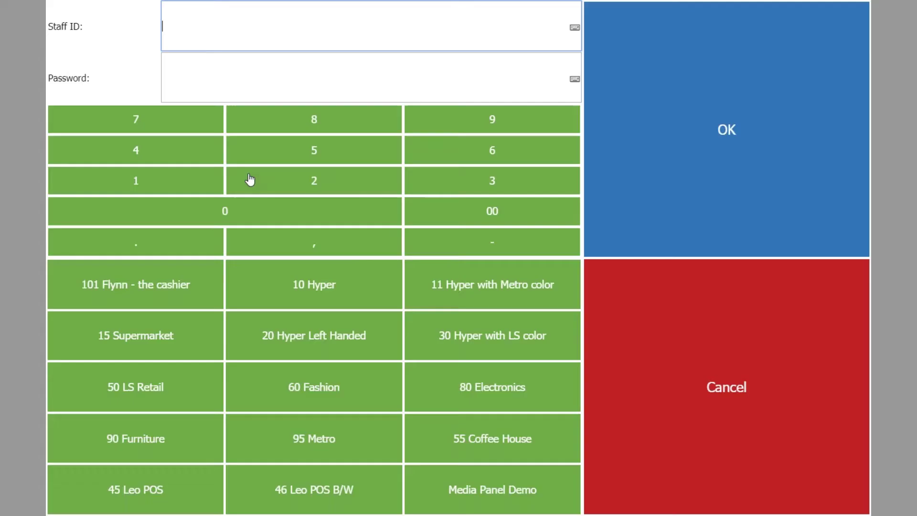
left_click(307, 395)
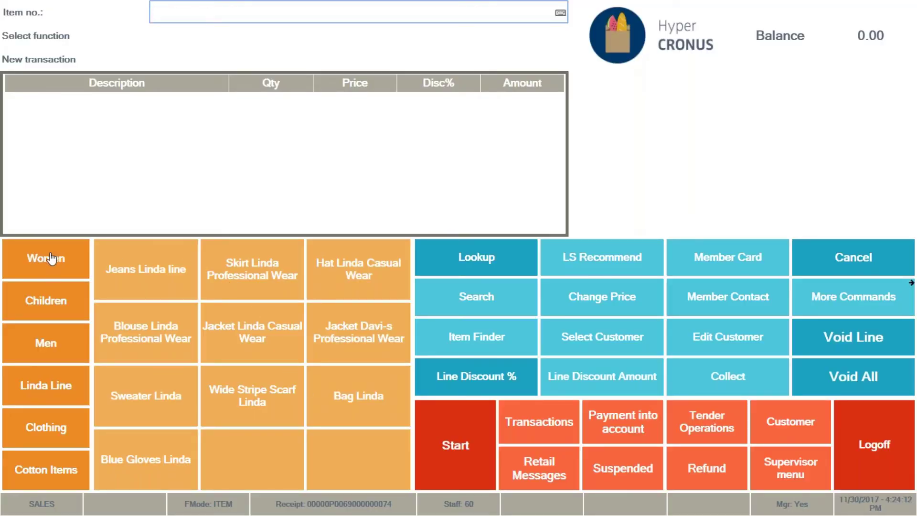
left_click(43, 311)
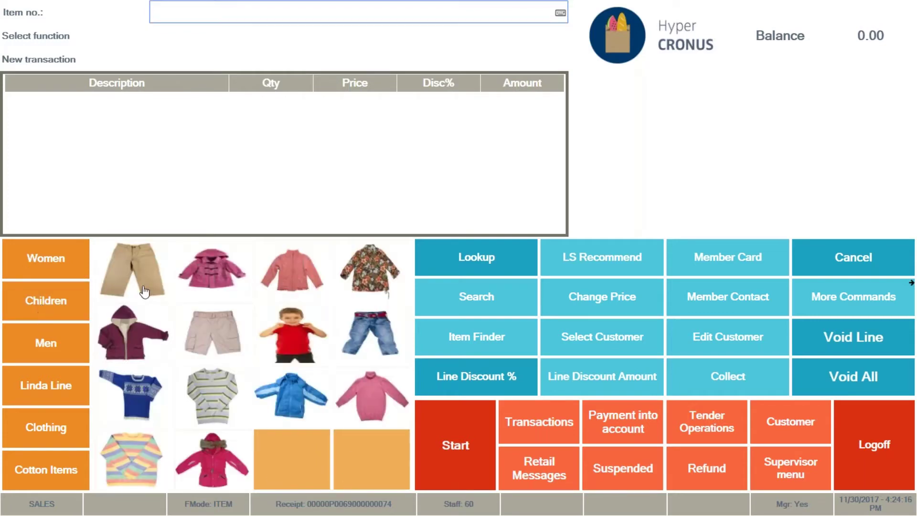
left_click(40, 348)
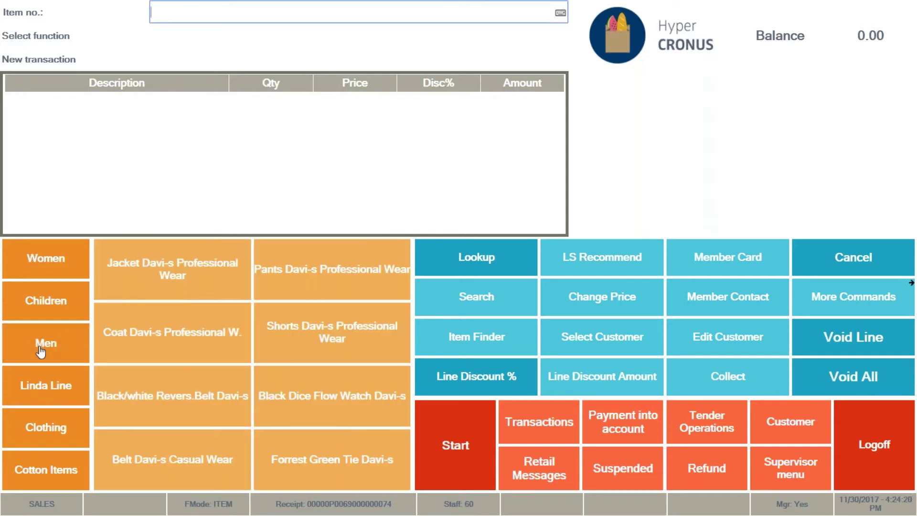
left_click(44, 391)
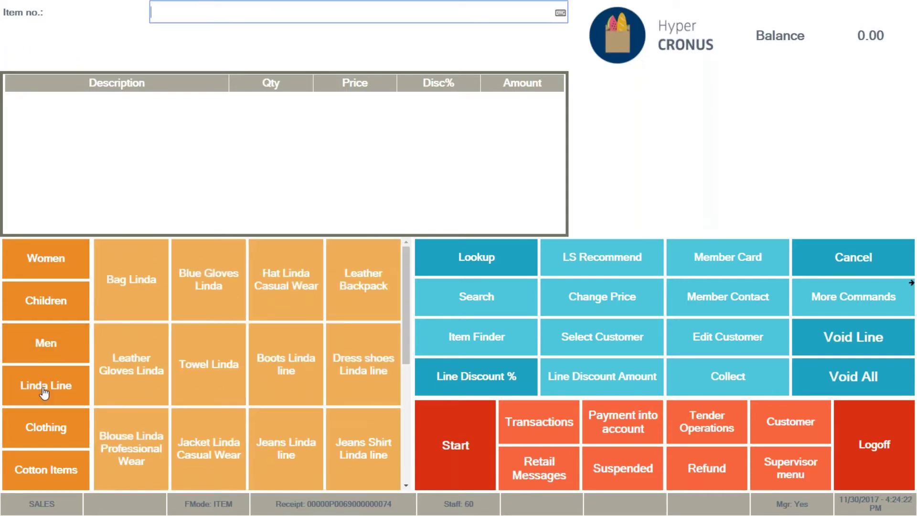
left_click(266, 365)
left_click_drag(406, 280, 382, 280)
left_click(46, 430)
mouse_move(406, 291)
left_mouse_down()
mouse_move(406, 459)
mouse_move(421, 360)
mouse_move(412, 274)
left_mouse_up()
left_click(60, 276)
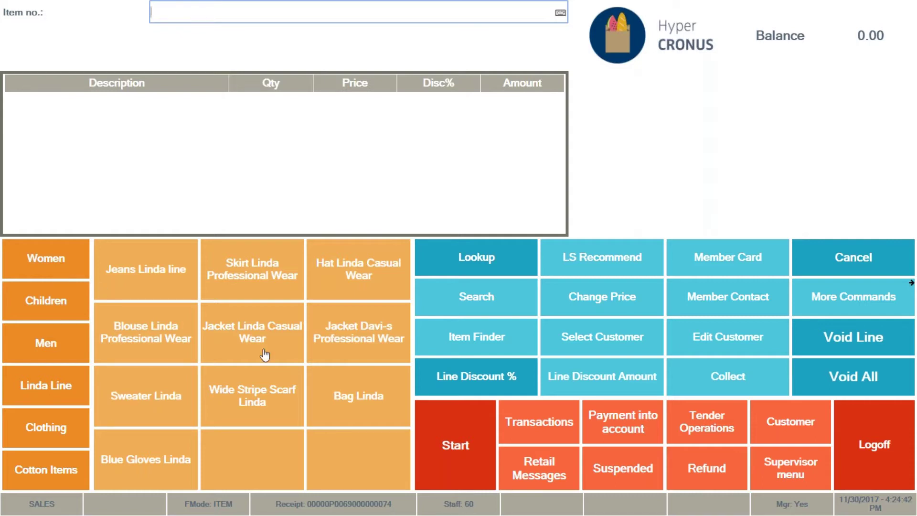
- Add Bag Linda at 37.50 and glance at its LS Recommend suggestions before closing them
left_click(346, 400)
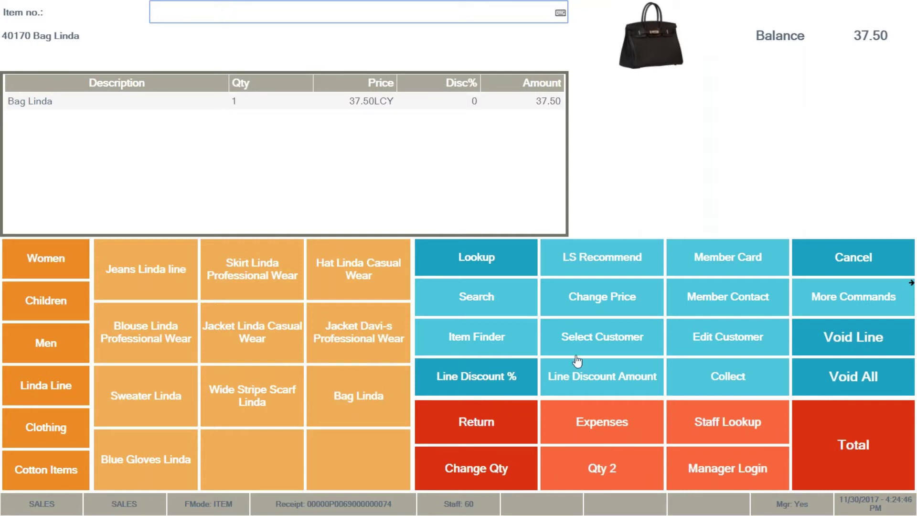
left_click(608, 268)
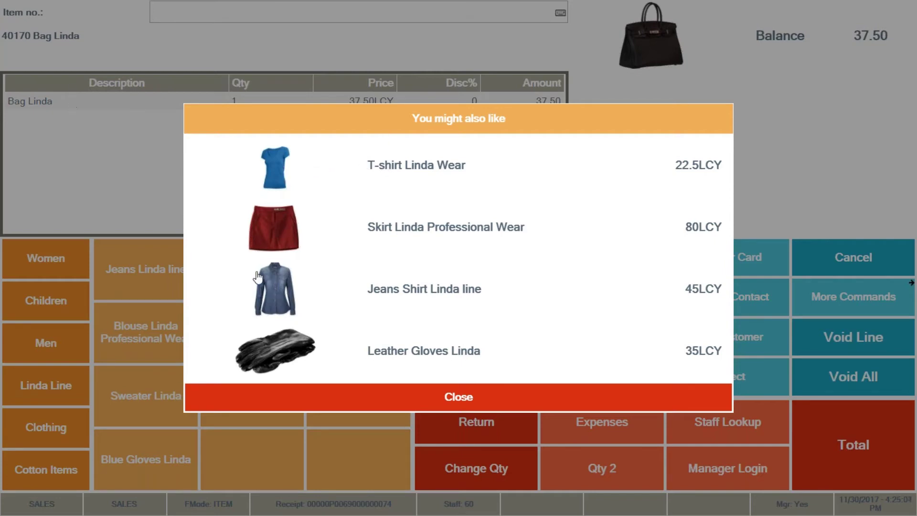
left_click(437, 399)
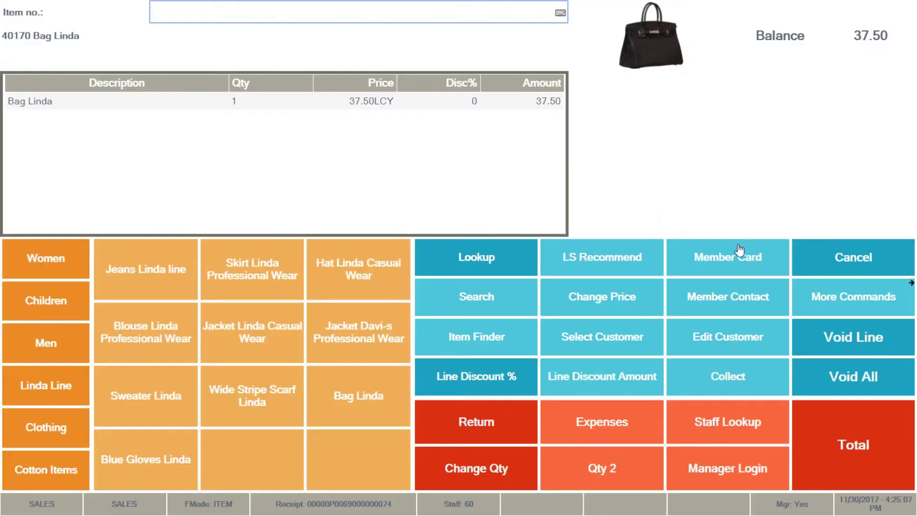
- Attach the member's loyalty card by entering its card number, showing CR2-SILVER club details
left_click(739, 257)
type("10001")
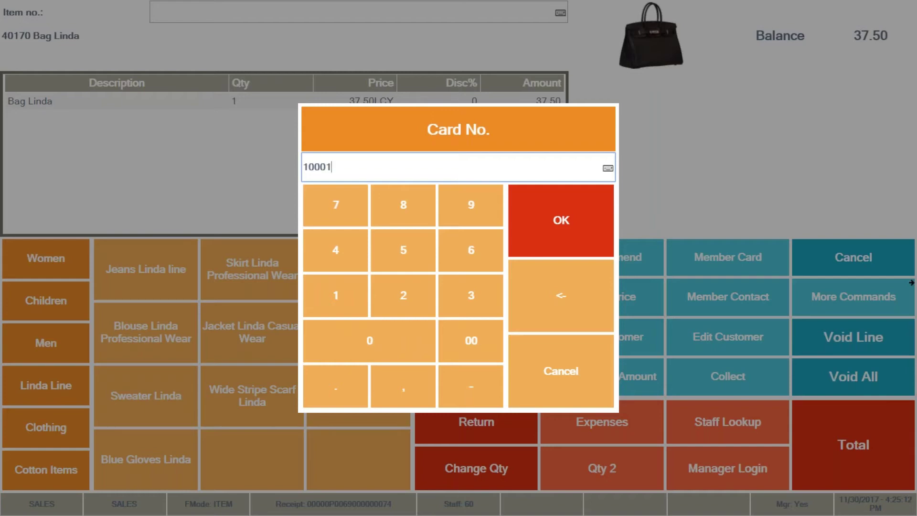
key("Return")
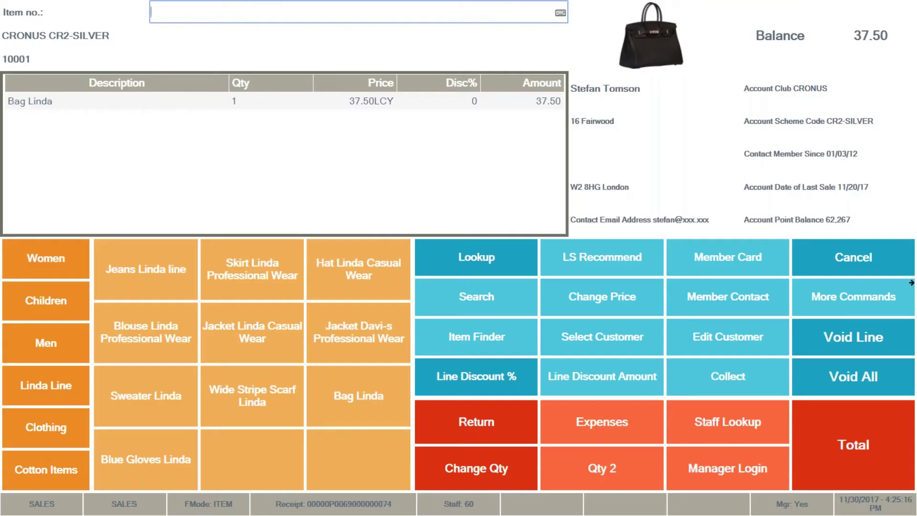
left_click(847, 301)
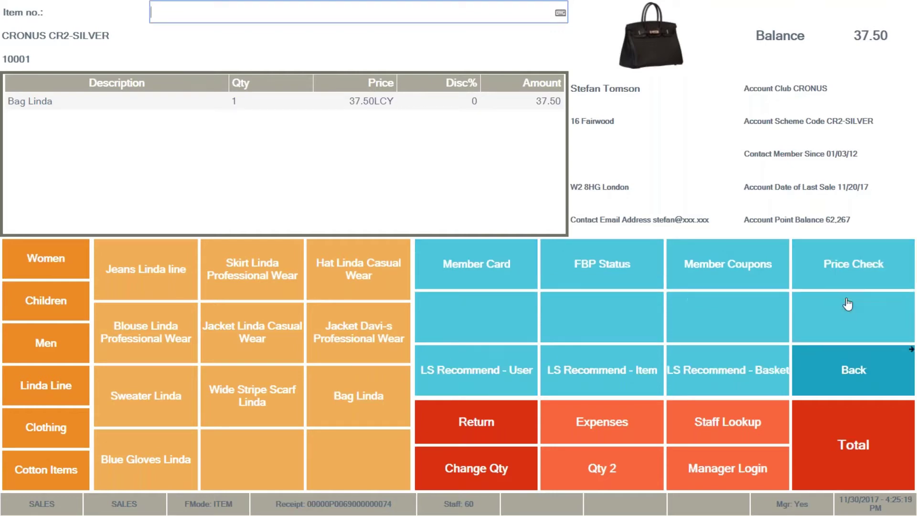
left_click(483, 378)
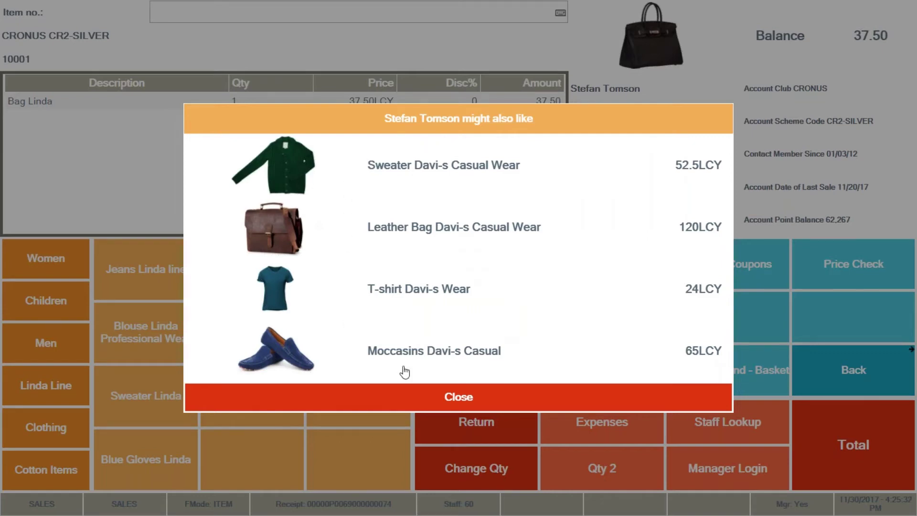
left_click(426, 403)
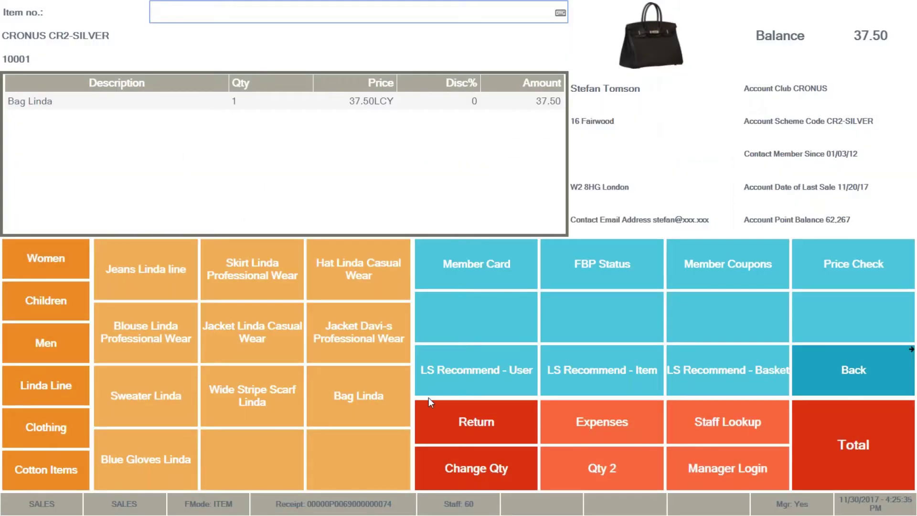
left_click(613, 377)
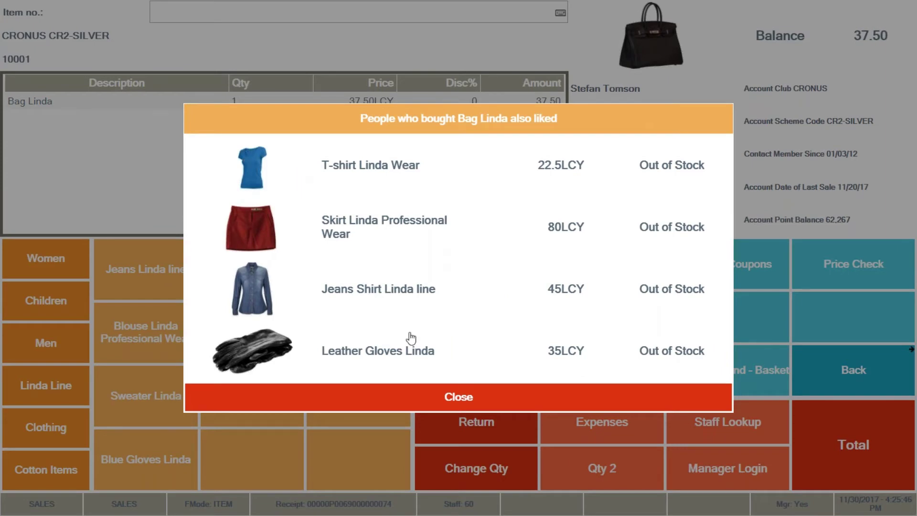
left_click(453, 400)
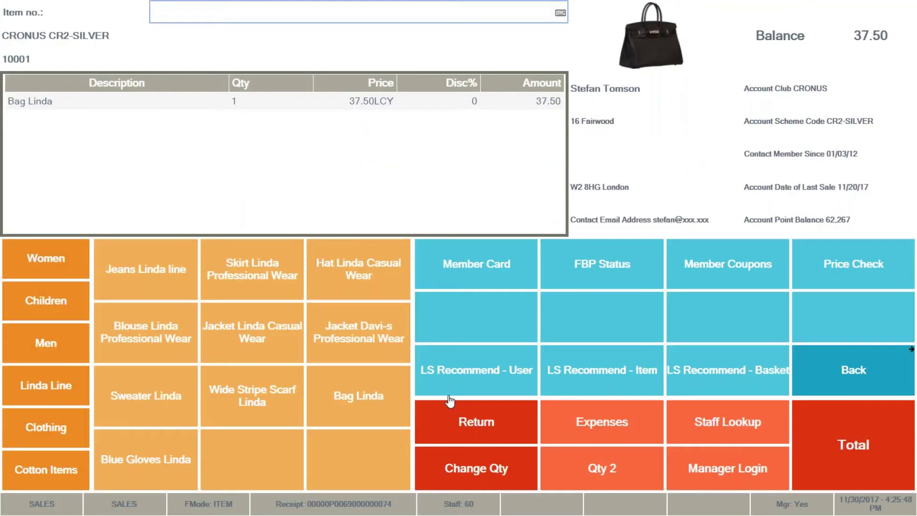
- Pay the 37.50 Bag Linda balance in cash, then list the Men category items
left_click(851, 451)
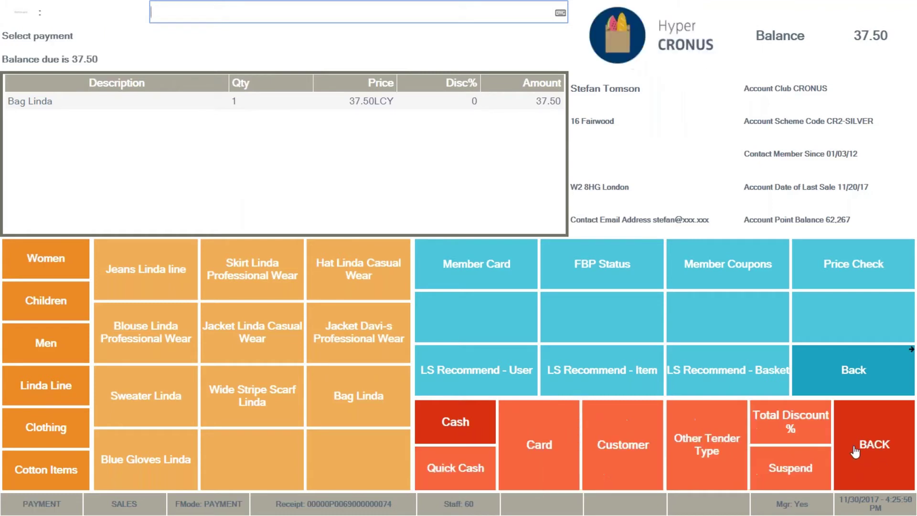
left_click(451, 430)
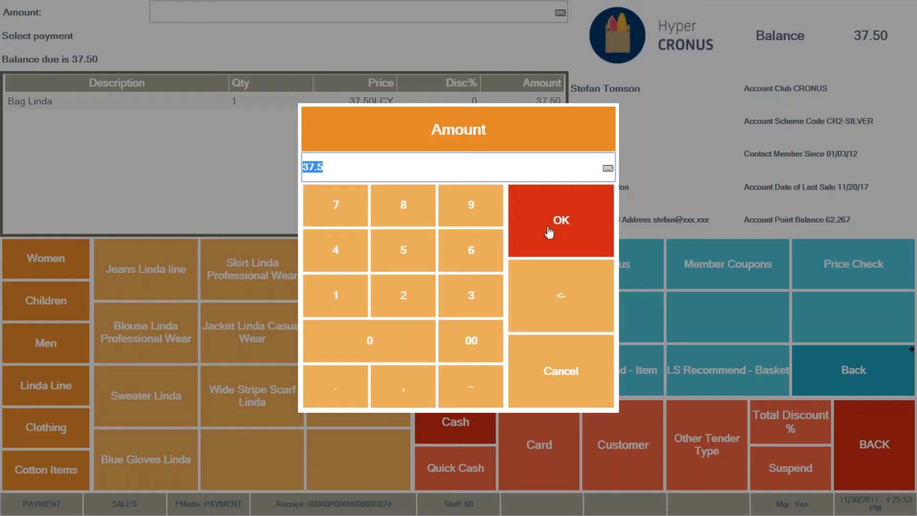
left_click(549, 231)
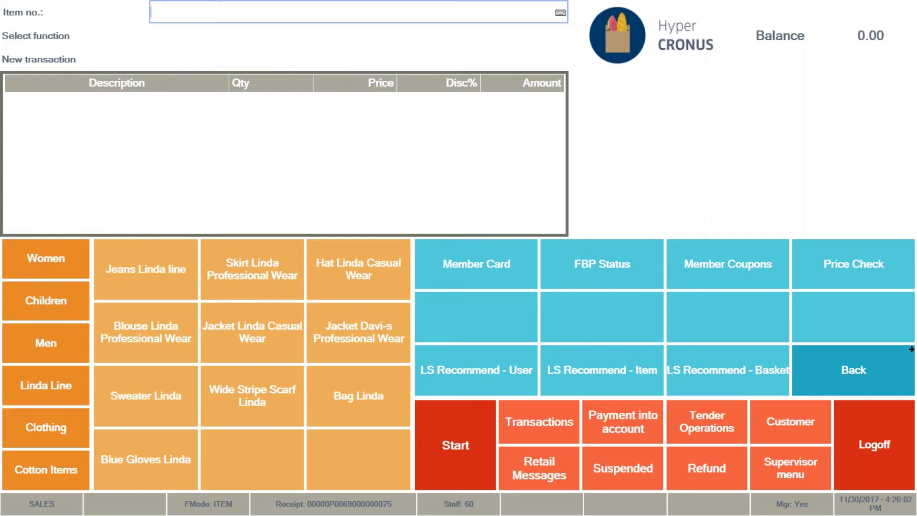
left_click(55, 346)
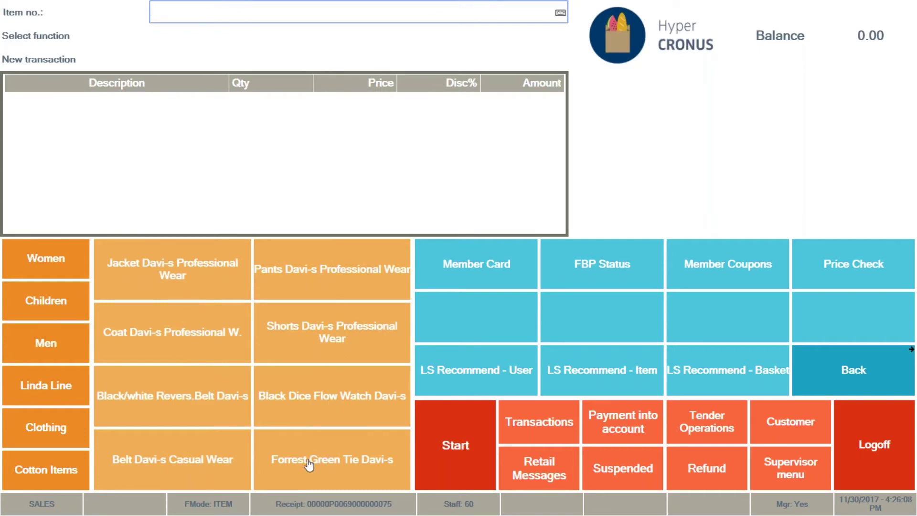
- Change the MEN menu's Columns value from 2 to 3 in Menu Properties
left_click(282, 346)
right_click(282, 346)
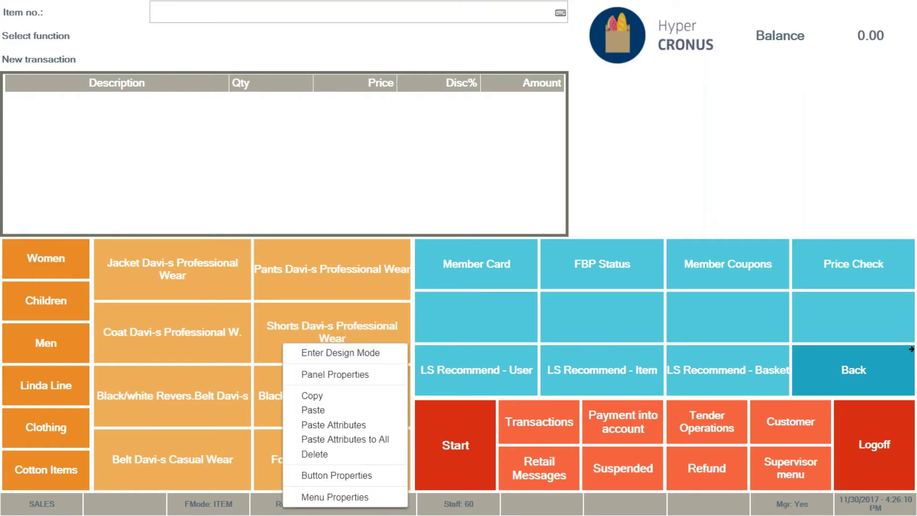
left_click(320, 501)
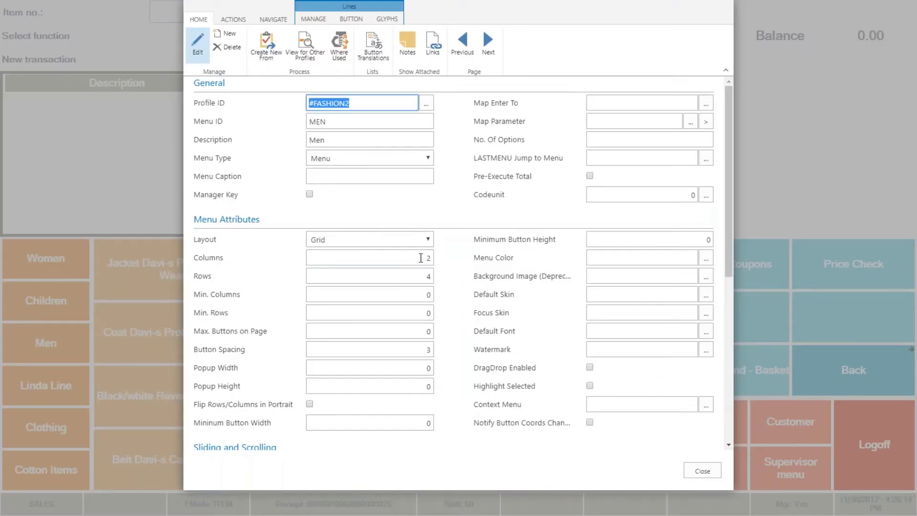
left_click(427, 258)
key("BackSpace")
type("3")
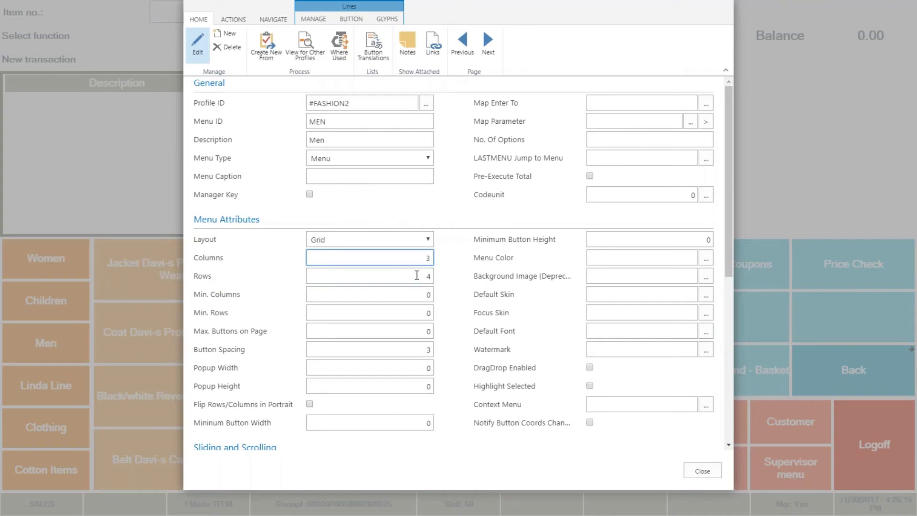
left_click(419, 275)
left_click(703, 471)
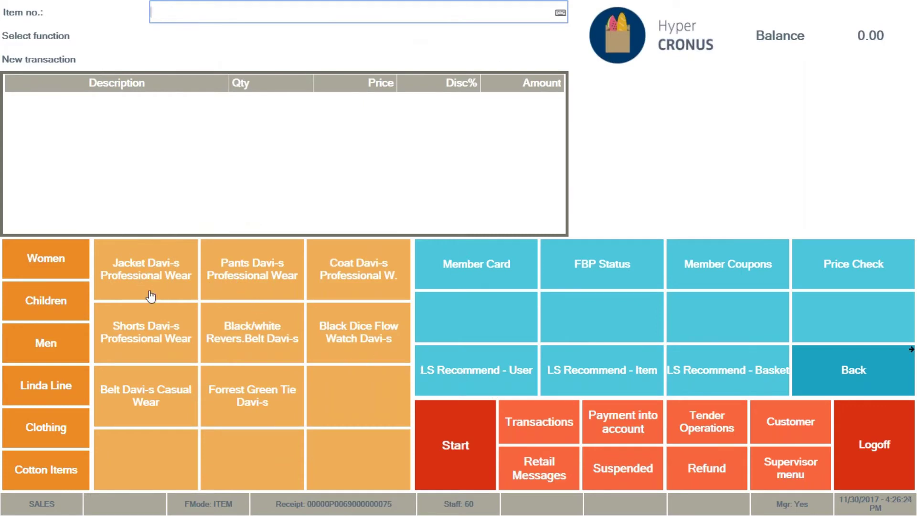
- Open the Women menu and set the Jeans Linda line button's Font to #CO_VOID
left_click(74, 266)
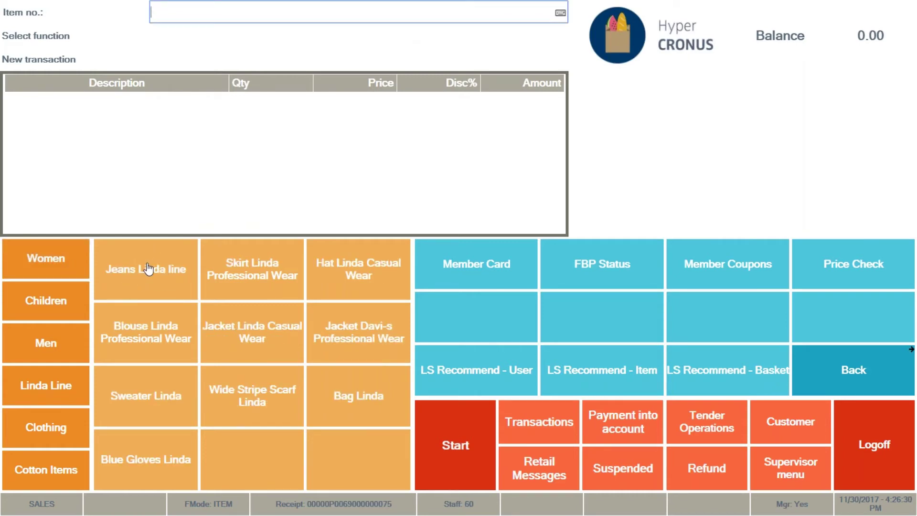
left_click(860, 383)
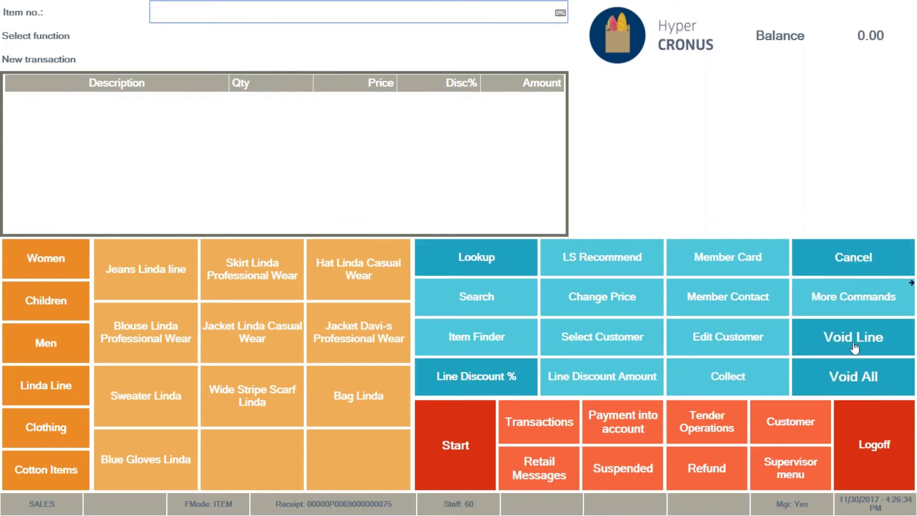
right_click(156, 273)
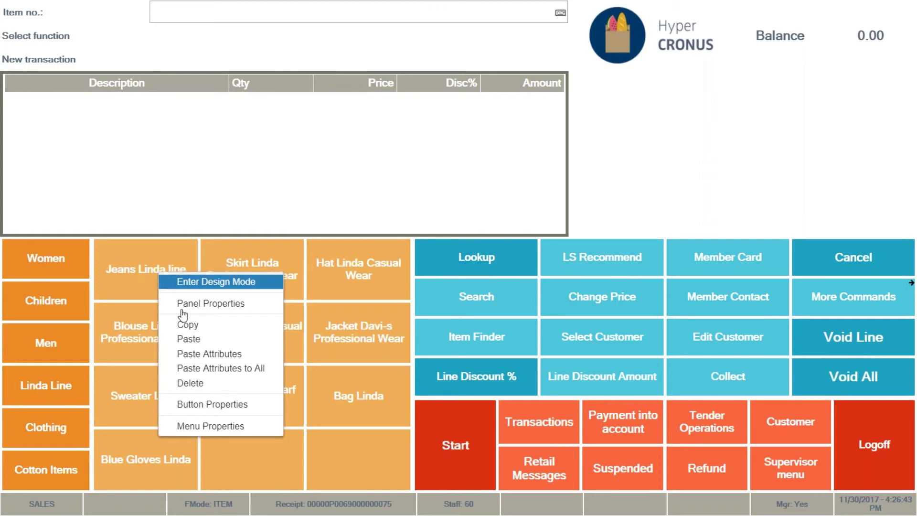
left_click(191, 404)
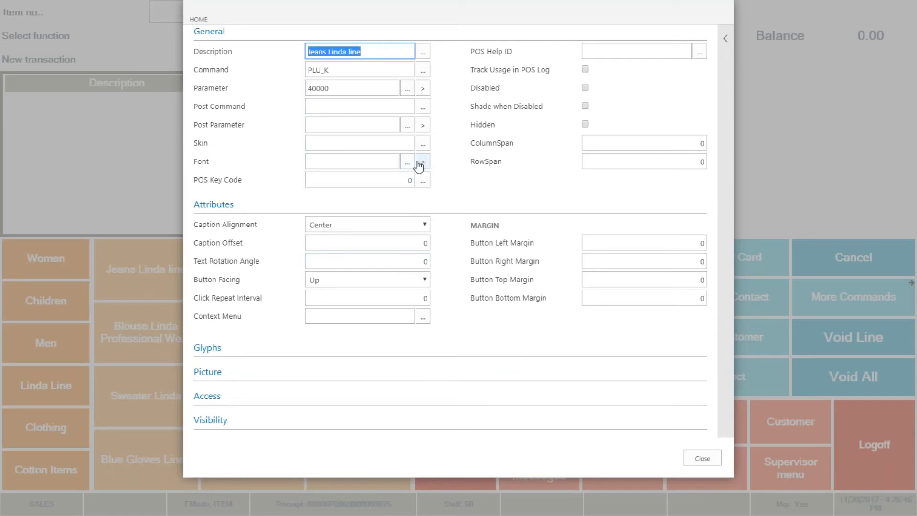
left_click(412, 165)
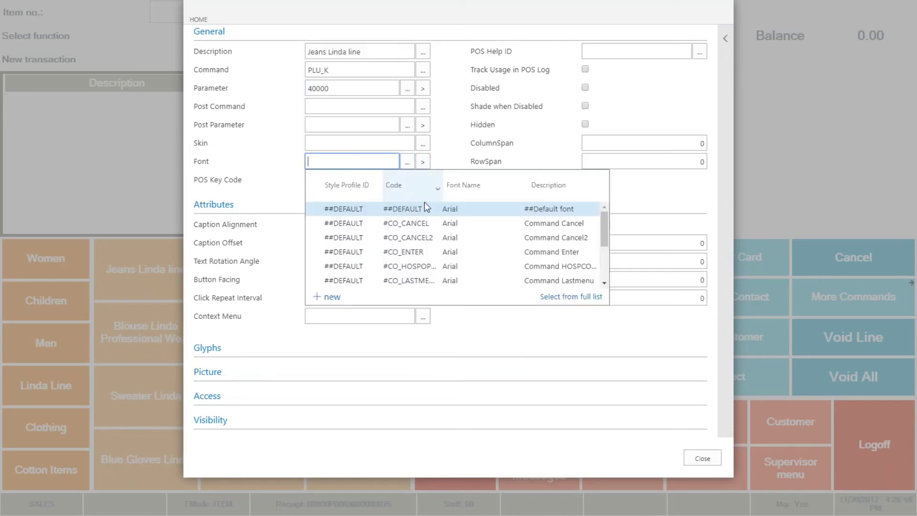
scroll(423, 238, "down", 3)
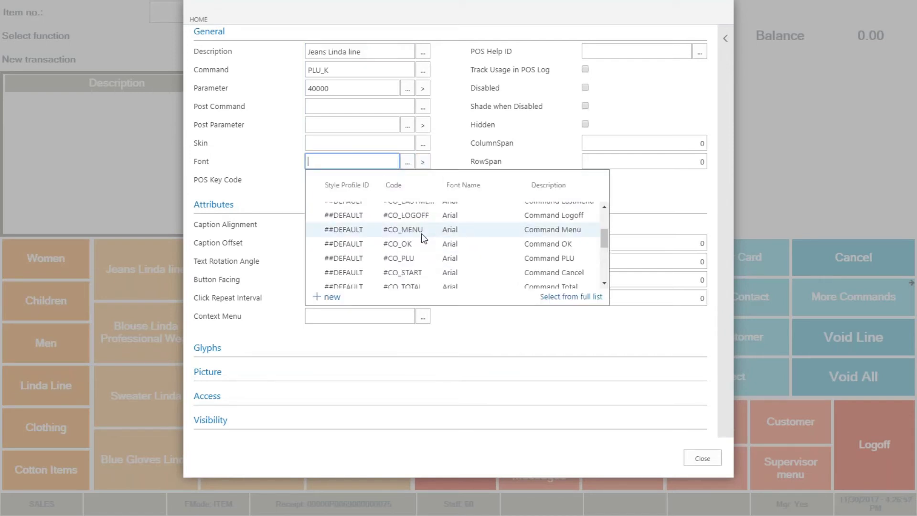
scroll(423, 237, "down", 2)
left_click(423, 241)
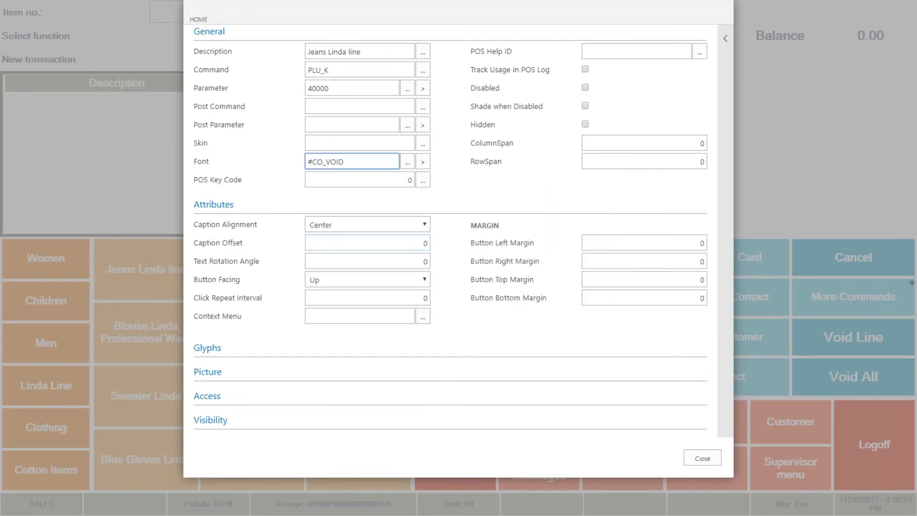
left_click(706, 461)
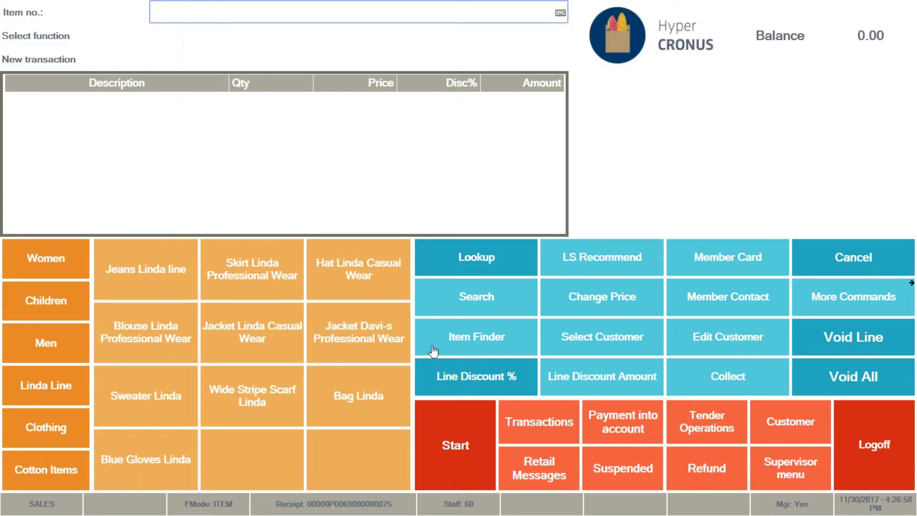
- Set the Jeans Linda line button's Skin to #CO_VOID in Button Properties
right_click(187, 288)
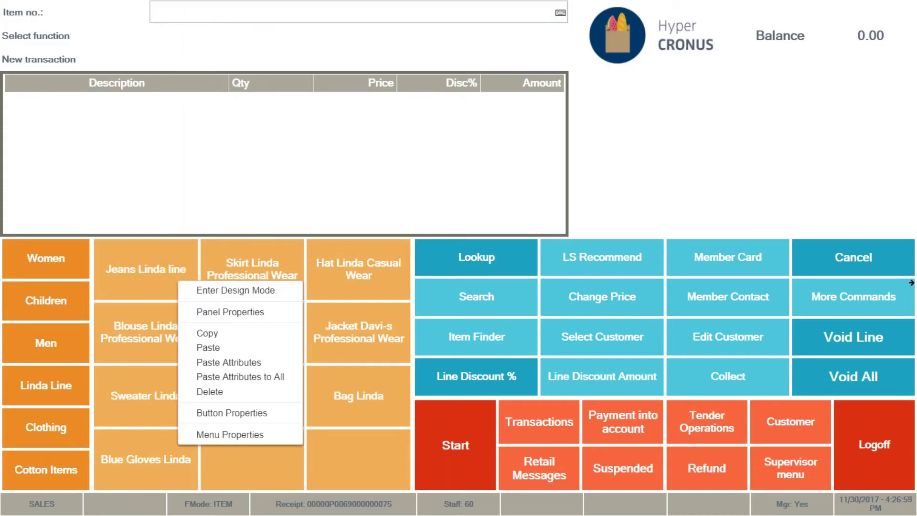
left_click(242, 413)
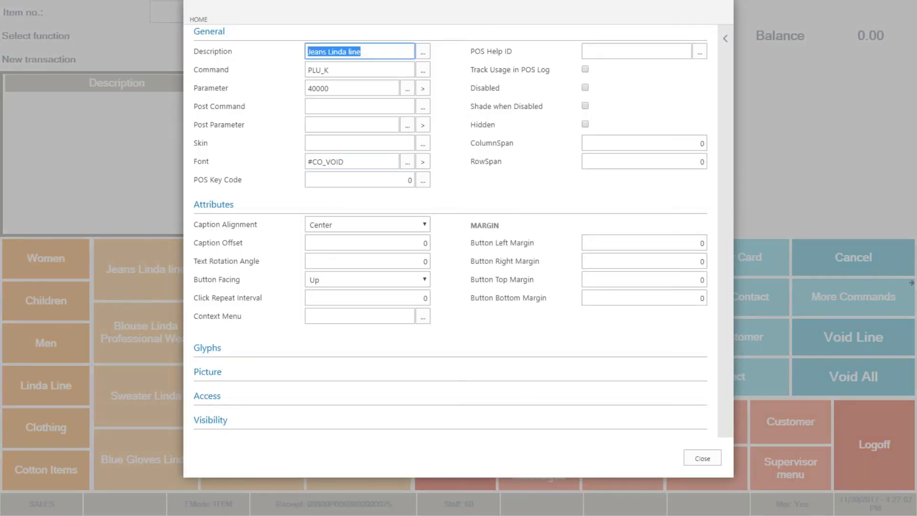
left_click(421, 144)
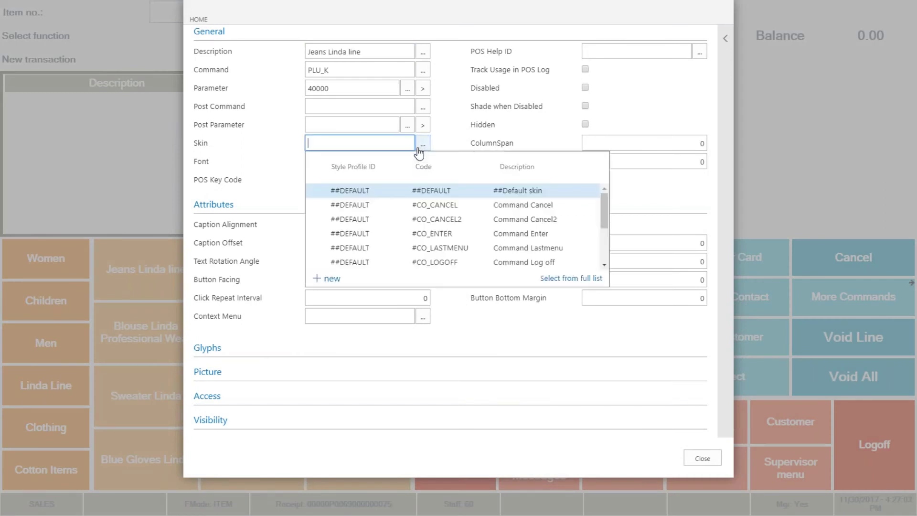
scroll(446, 242, "down", 5)
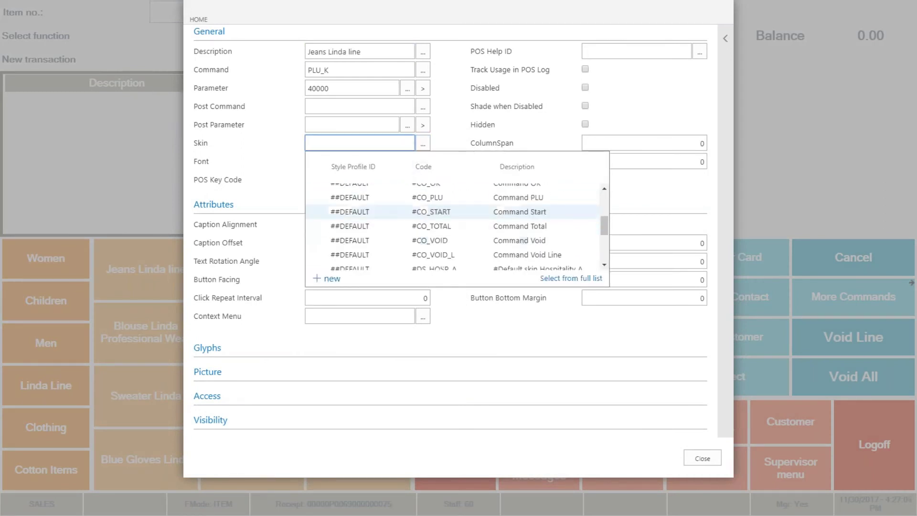
scroll(446, 242, "down", 2)
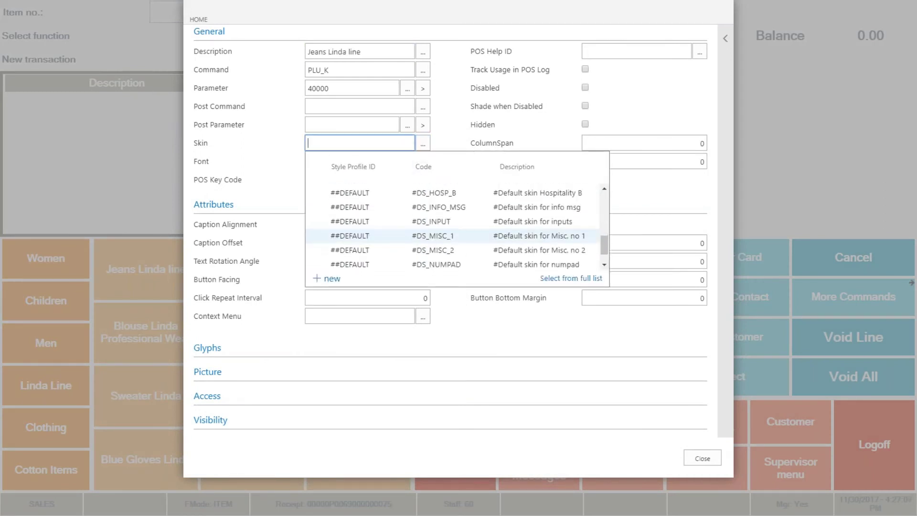
scroll(444, 234, "down", 3)
scroll(443, 230, "up", 6)
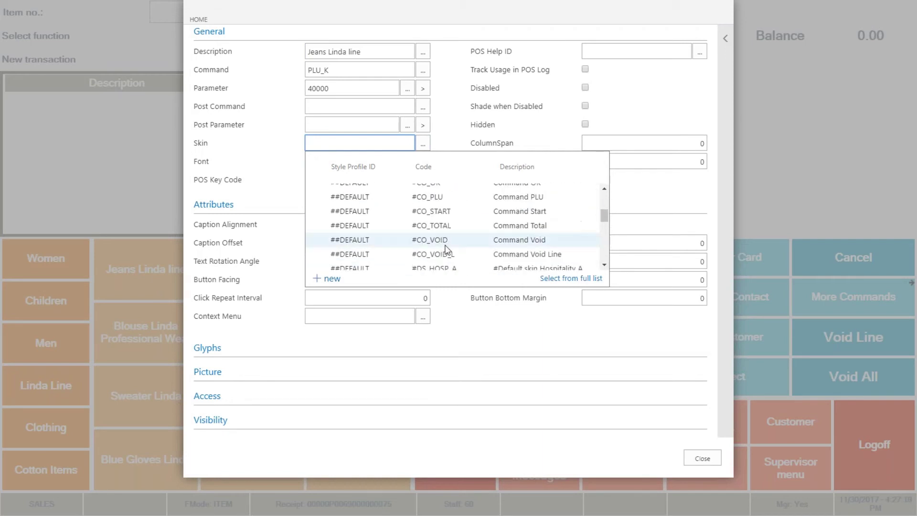
left_click(446, 244)
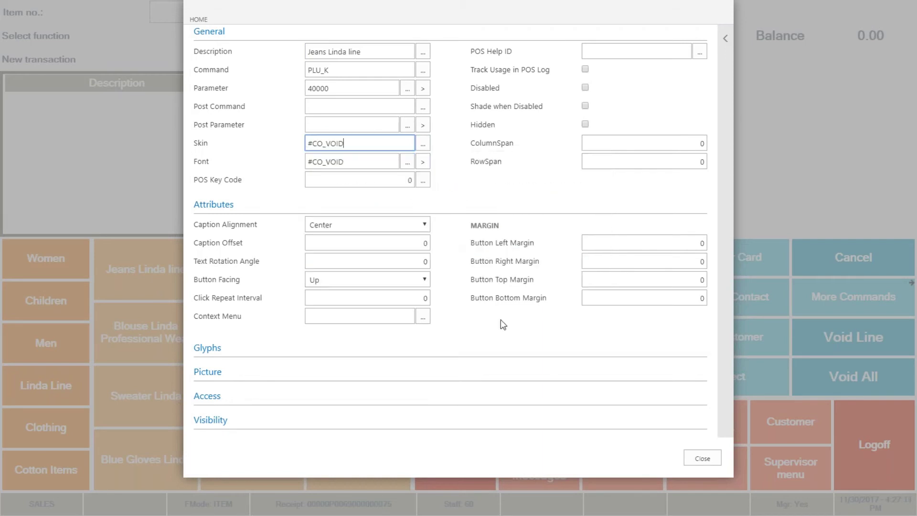
left_click(698, 459)
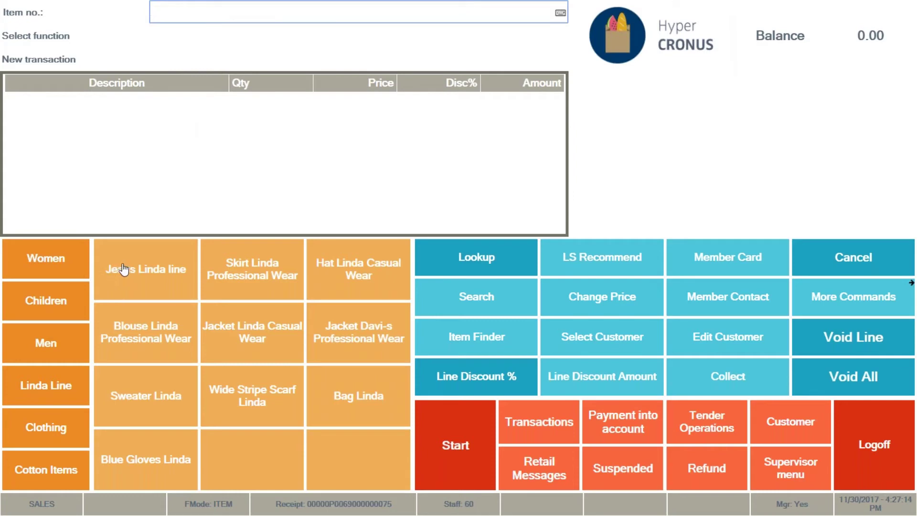
- Reopen the Jeans Linda line Button Properties to verify the skin, closing without changes
right_click(141, 274)
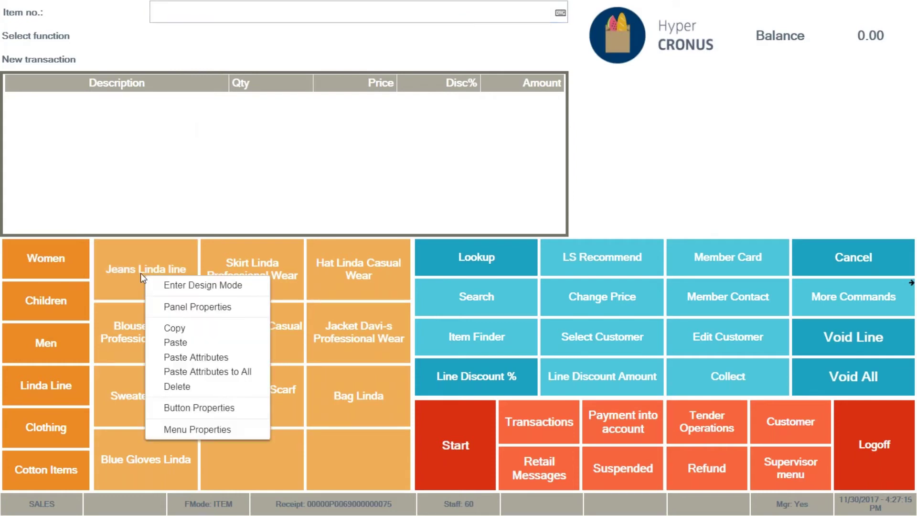
left_click(197, 407)
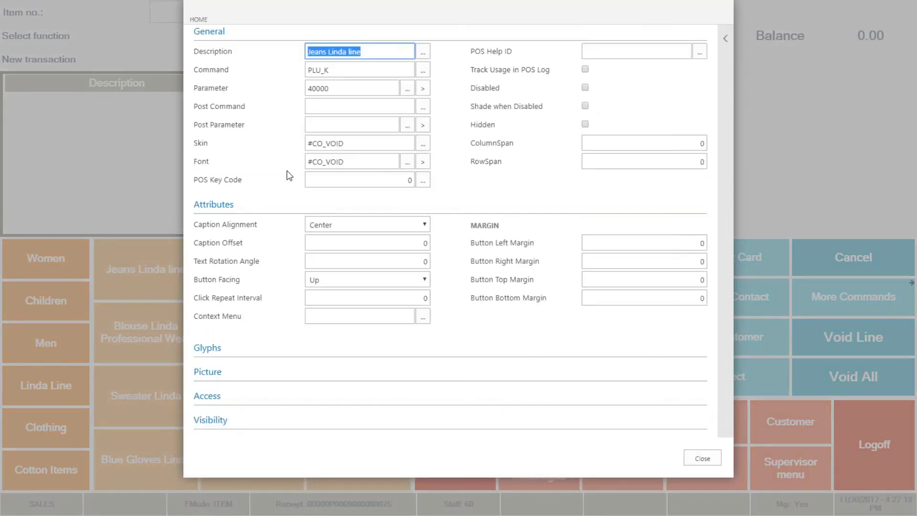
left_click(702, 458)
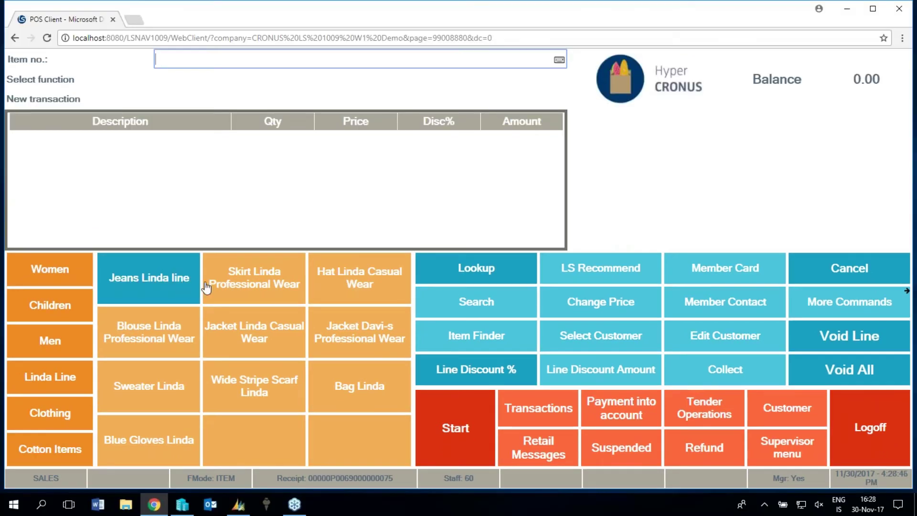
- In Panel Properties, set column 1 Size to 20 and column 6 Size to 10
right_click(287, 293)
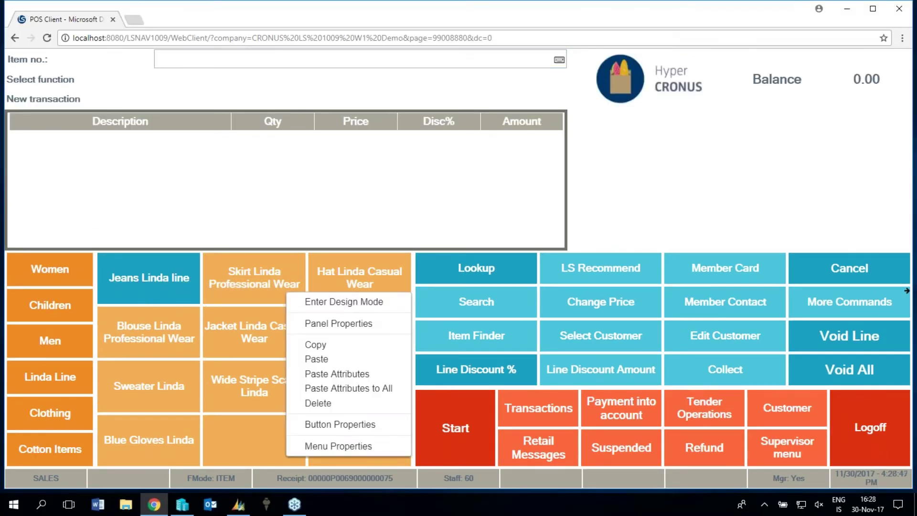
left_click(320, 324)
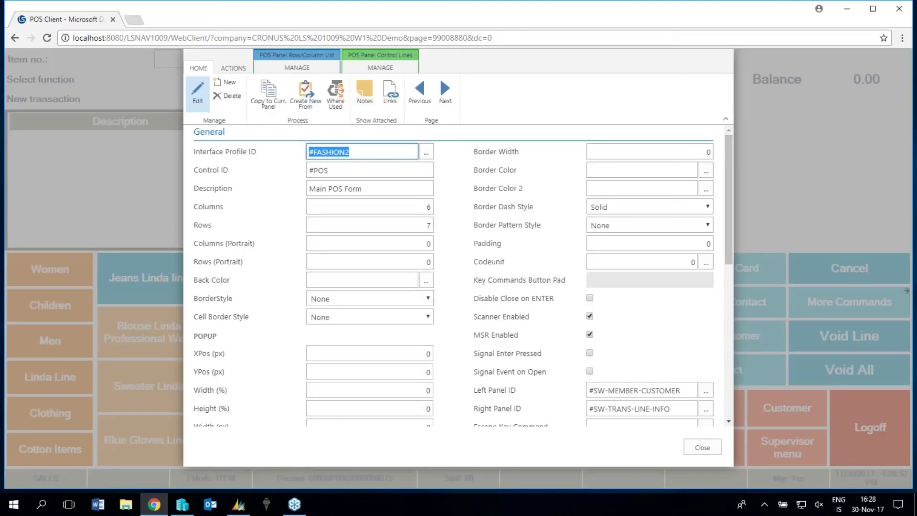
left_click(703, 142)
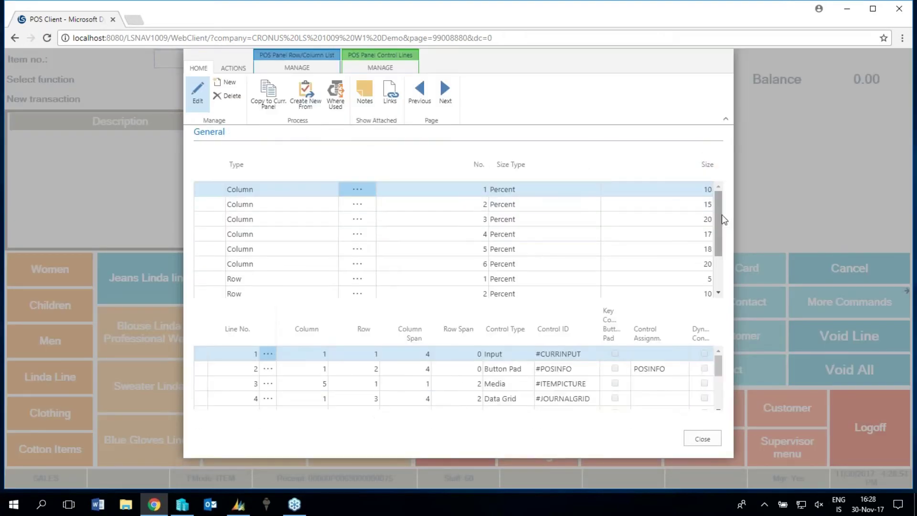
left_click(700, 190)
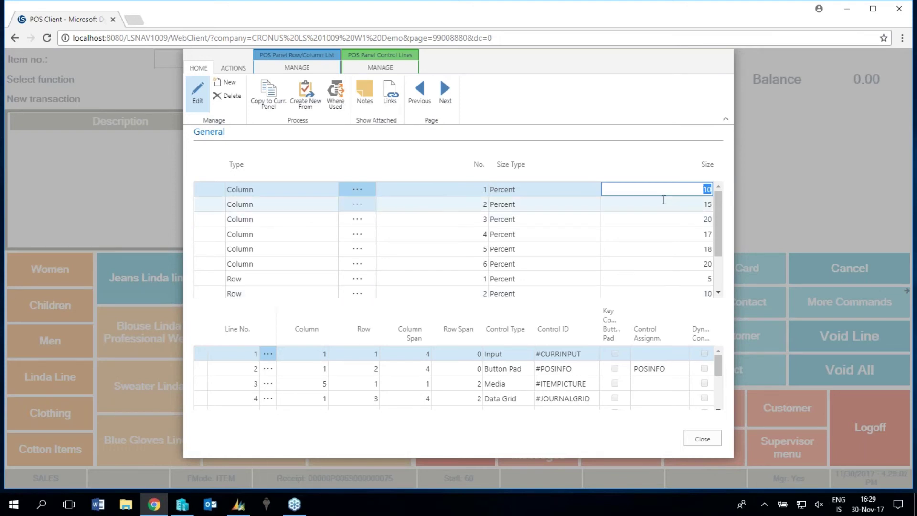
type("2")
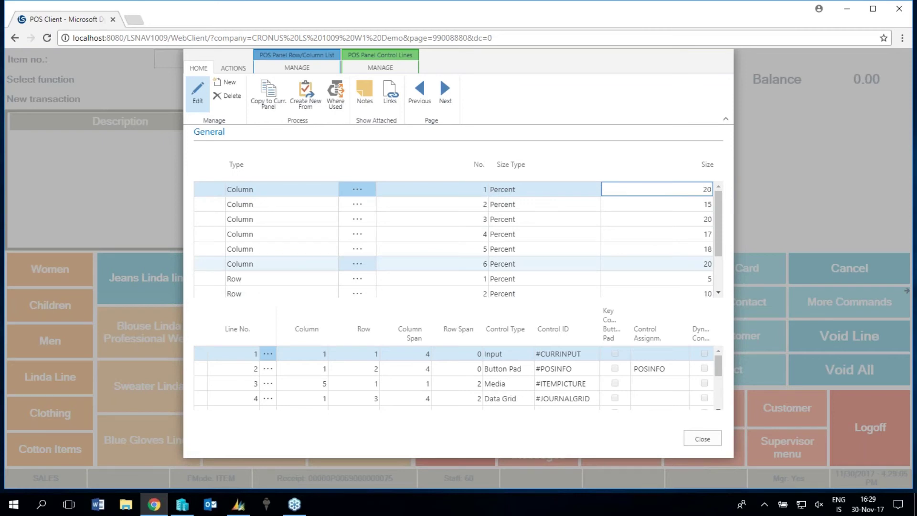
left_click(698, 264)
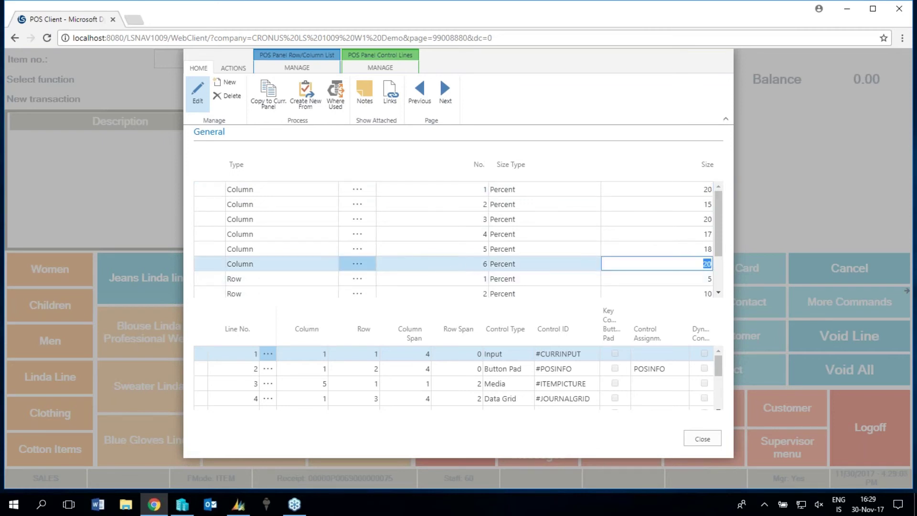
type("1")
left_click(706, 443)
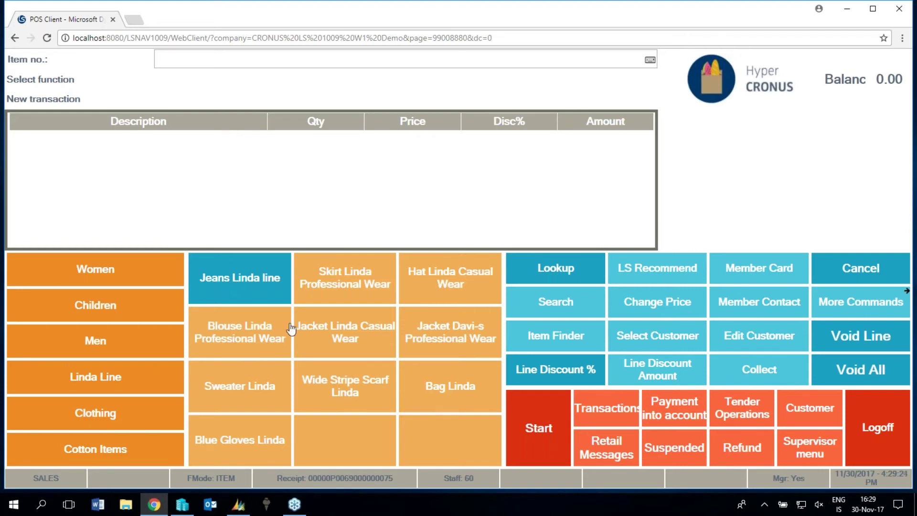
- Choose Enter Design Mode from a button panel's context menu
right_click(335, 301)
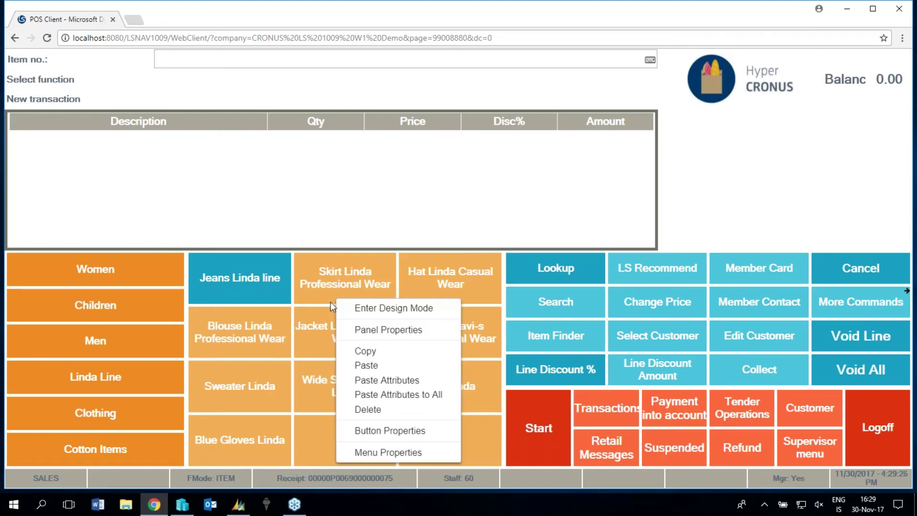
left_click(404, 311)
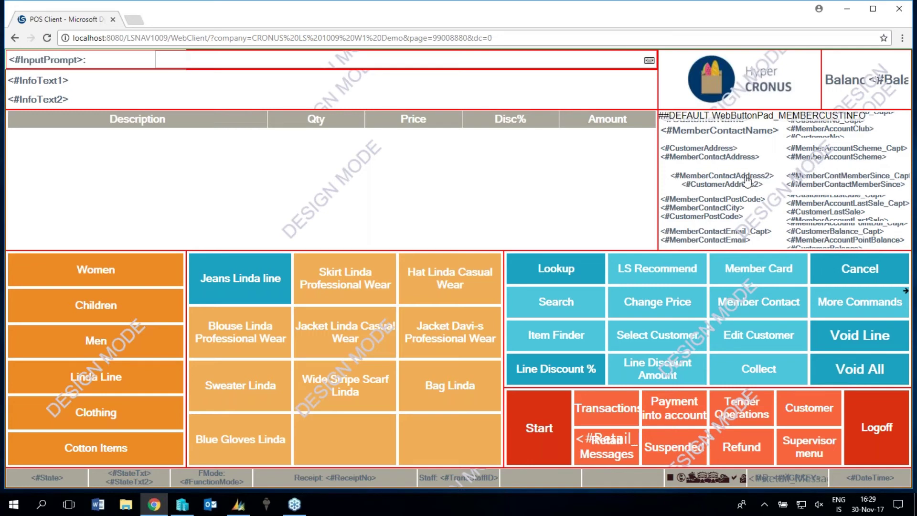
- Inspect and close the journal grid's Control Properties, then choose Exit Design Mode
right_click(295, 167)
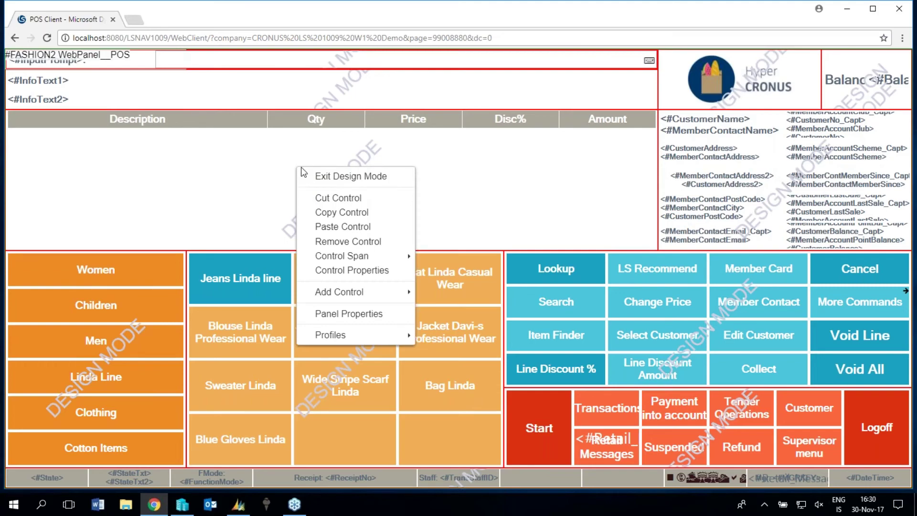
left_click(334, 270)
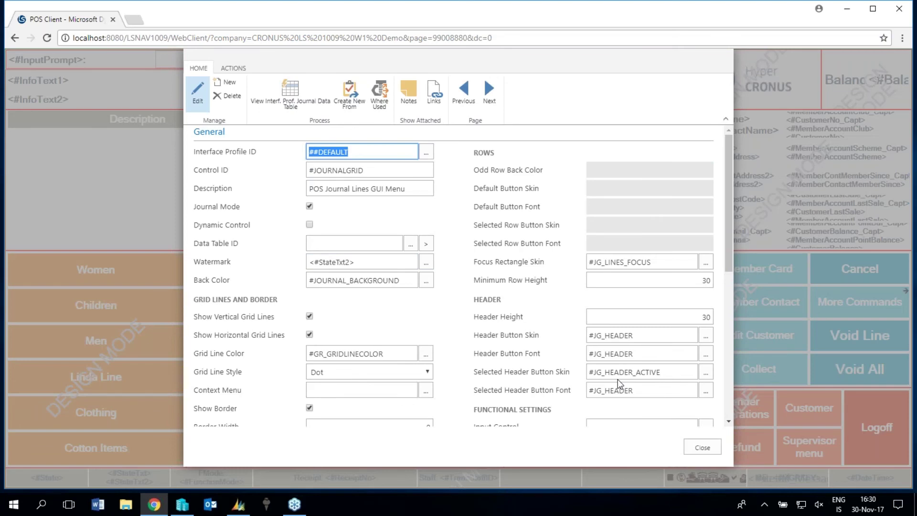
left_click(702, 447)
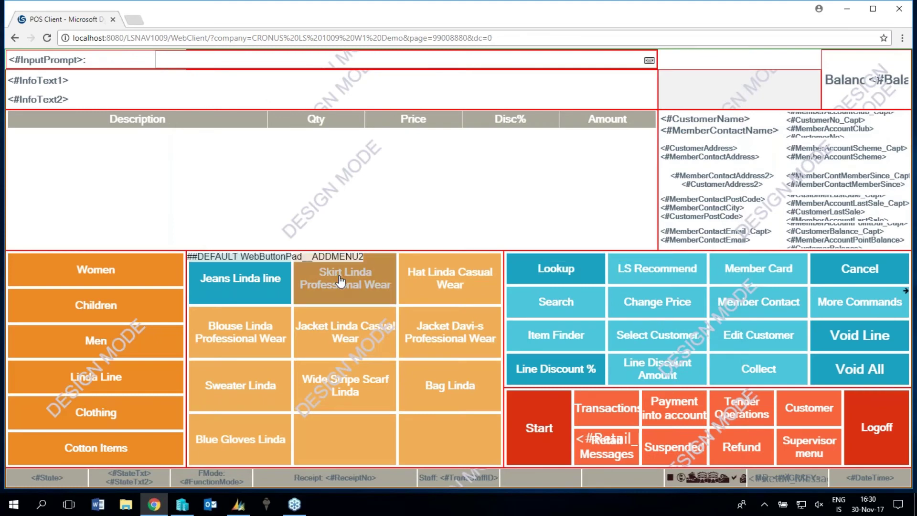
right_click(342, 281)
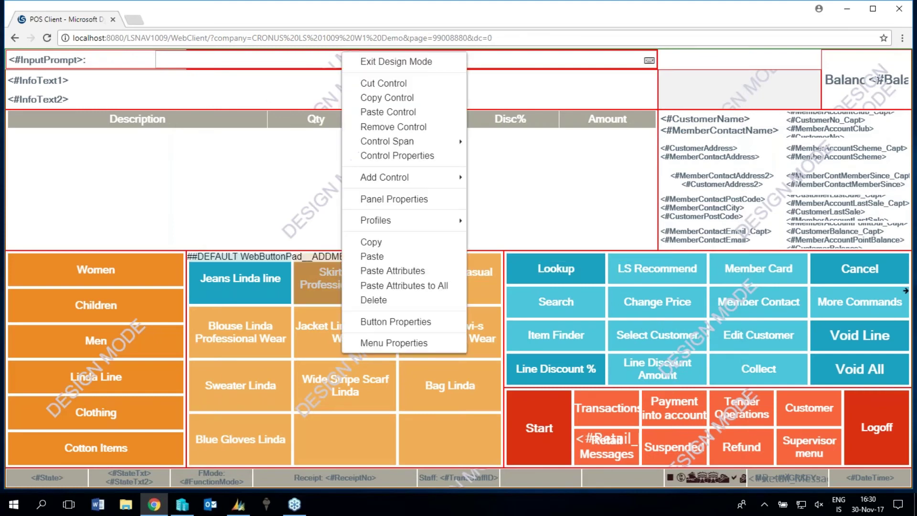
left_click(390, 64)
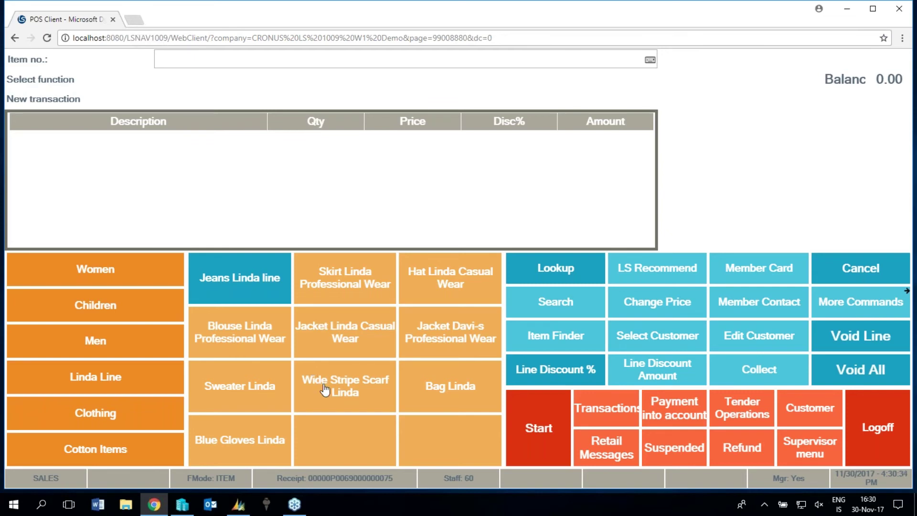
- Open Chrome DevTools device emulation, browse the device list, and settle on Tablet - 900 x 700
key("ctrl+shift+i")
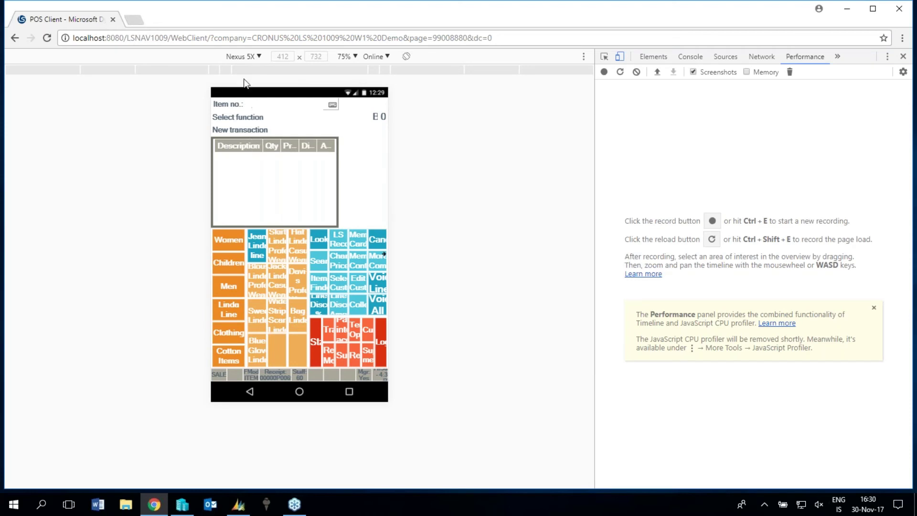
left_click(259, 57)
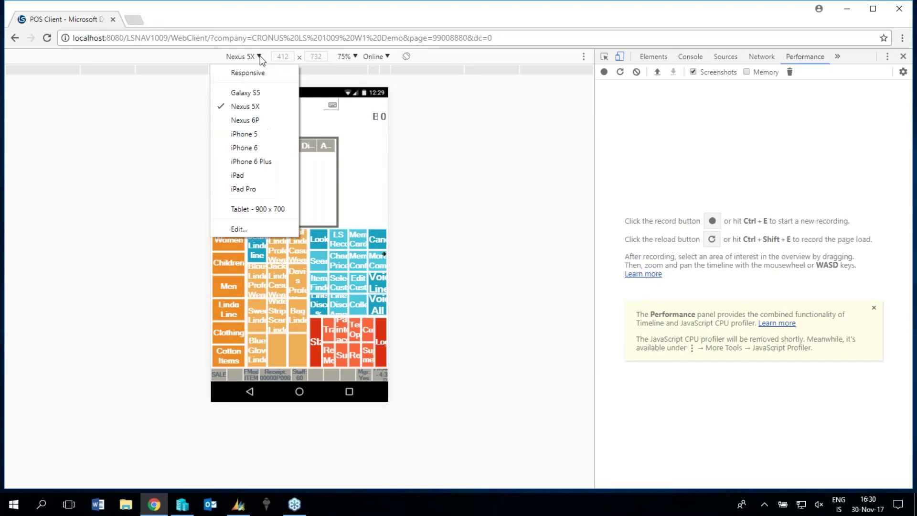
key("Escape")
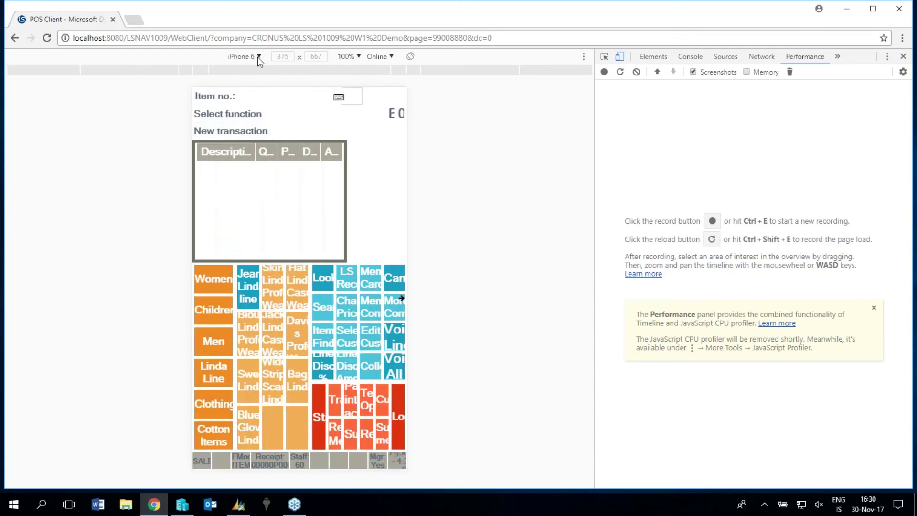
left_click(256, 57)
key("Escape")
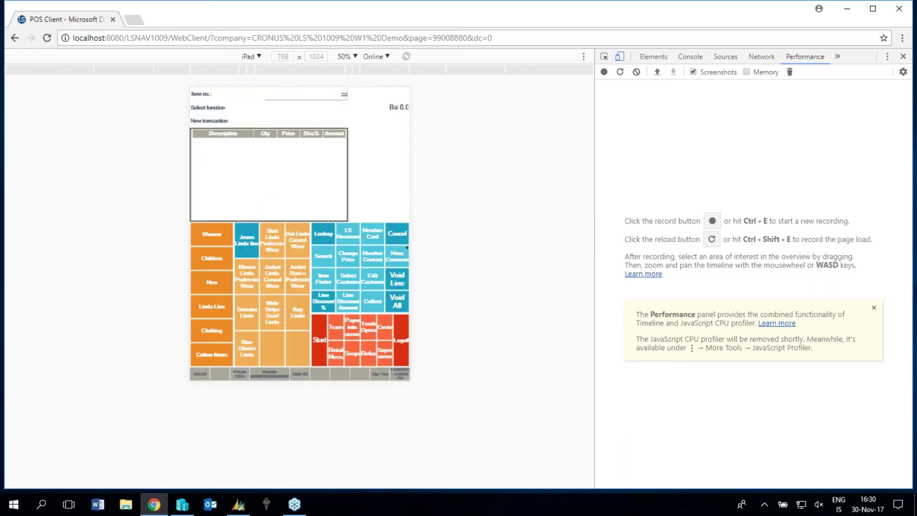
left_click(260, 56)
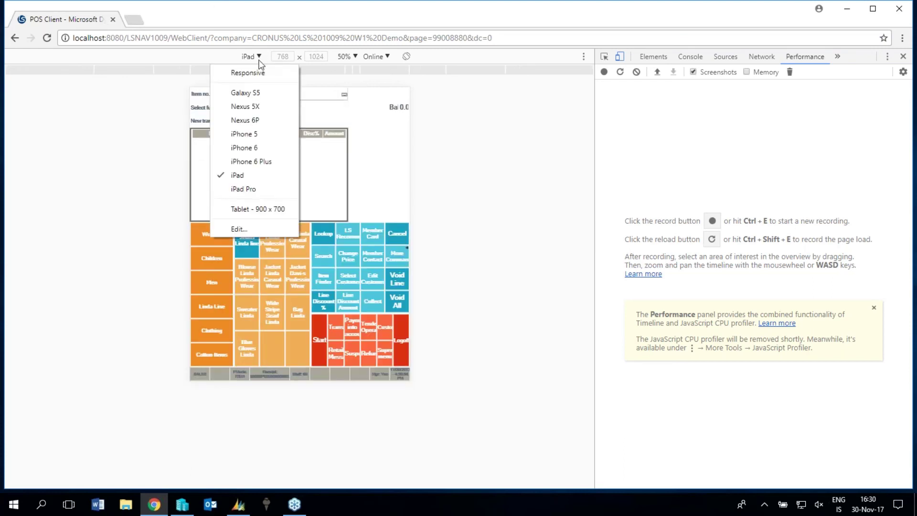
left_click(260, 211)
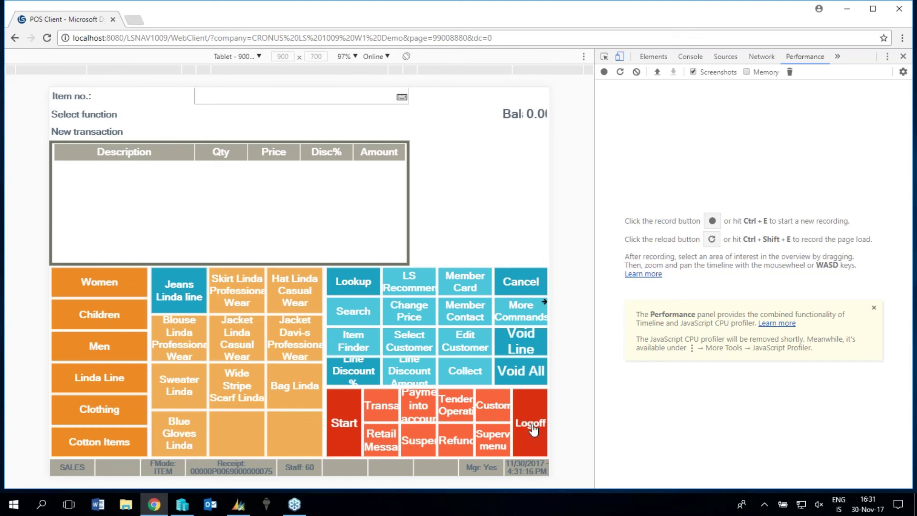
- Log off the POS and log back on by entering the staff ID on the keypad
left_click(530, 425)
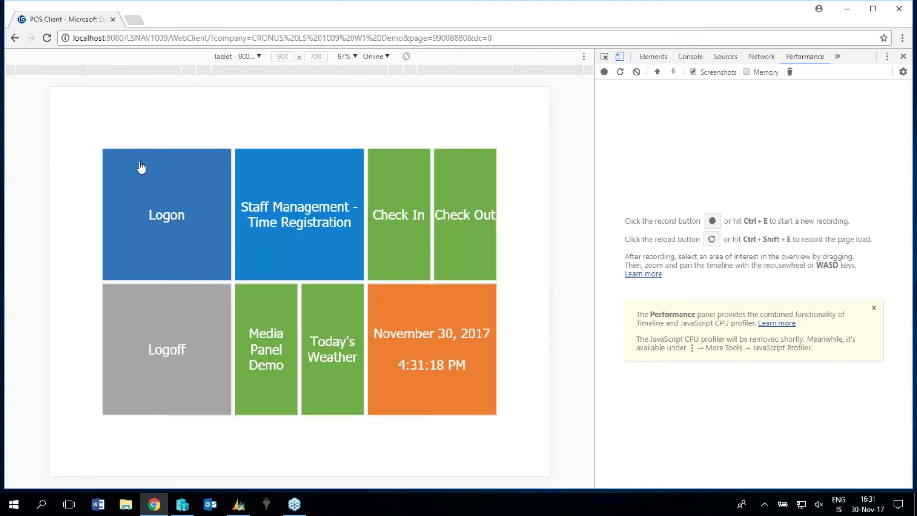
left_click(194, 223)
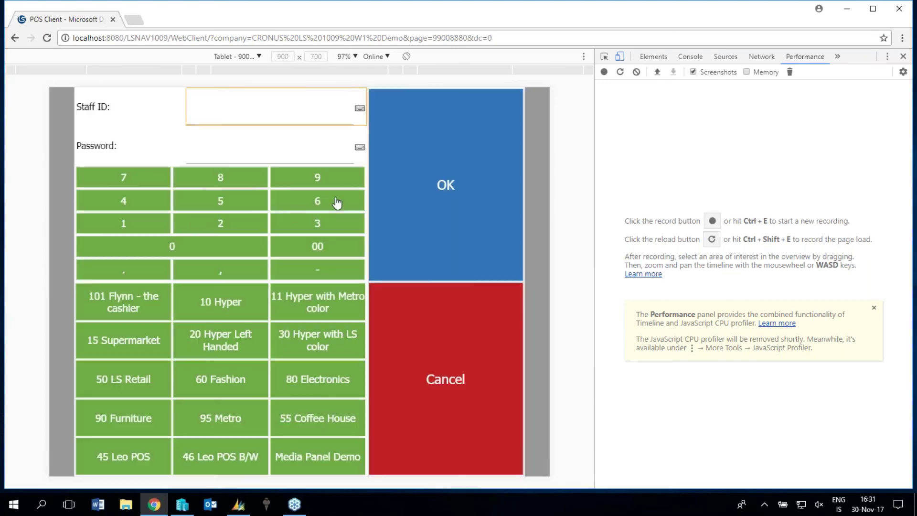
left_click(318, 204)
key("Return")
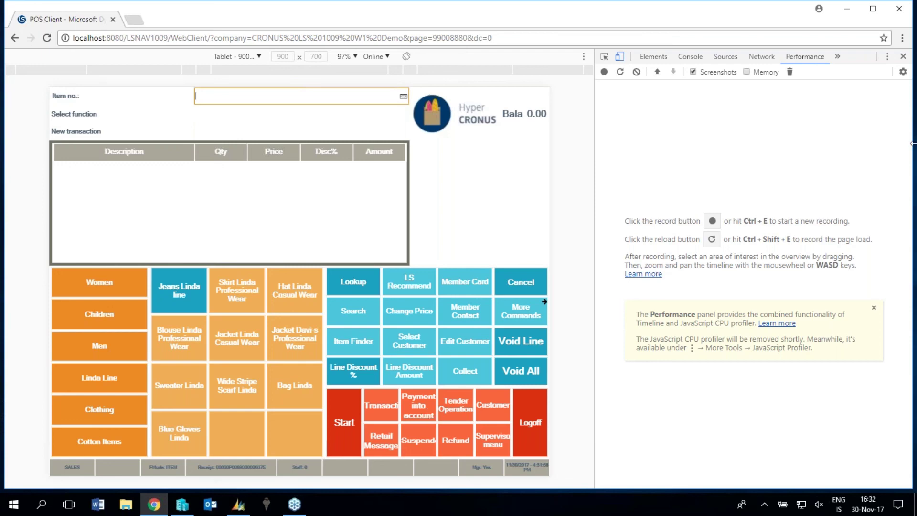
- Close DevTools, log off and confirm closing the POS, then close the browser window
left_click(903, 56)
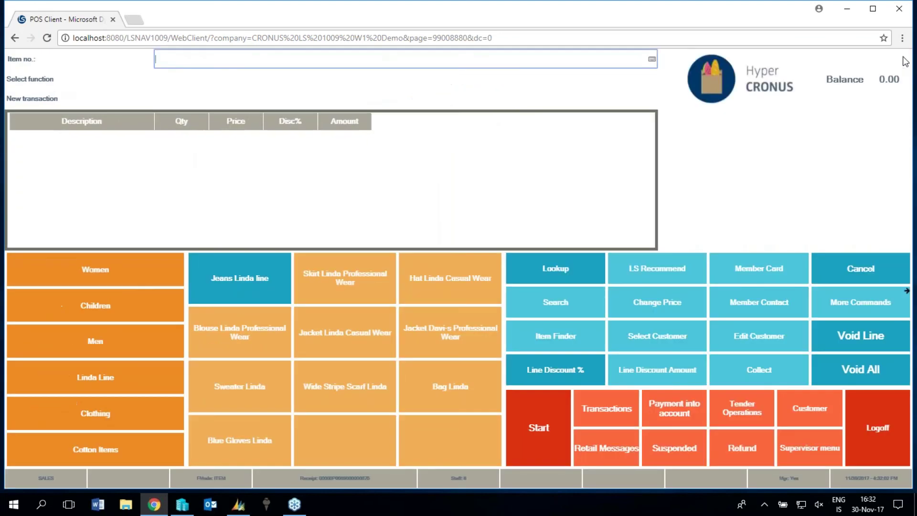
left_click(884, 428)
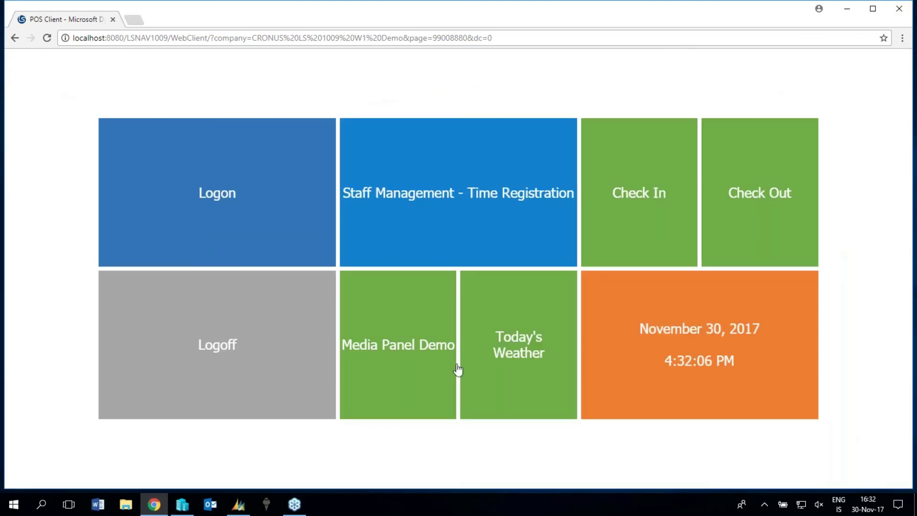
left_click(276, 368)
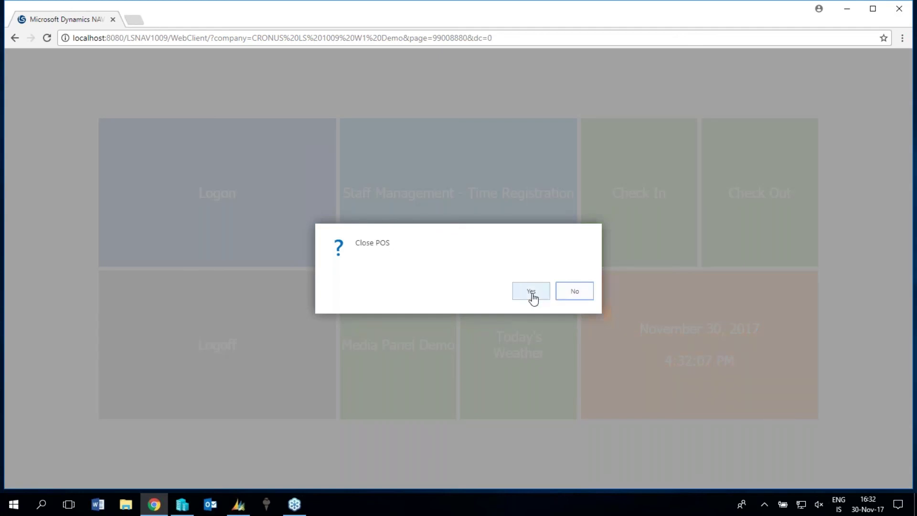
left_click(530, 292)
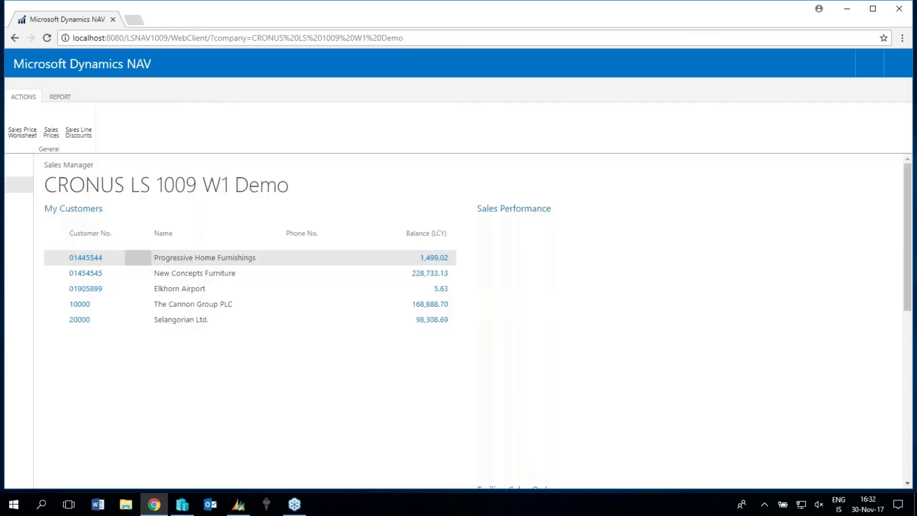
left_click(899, 14)
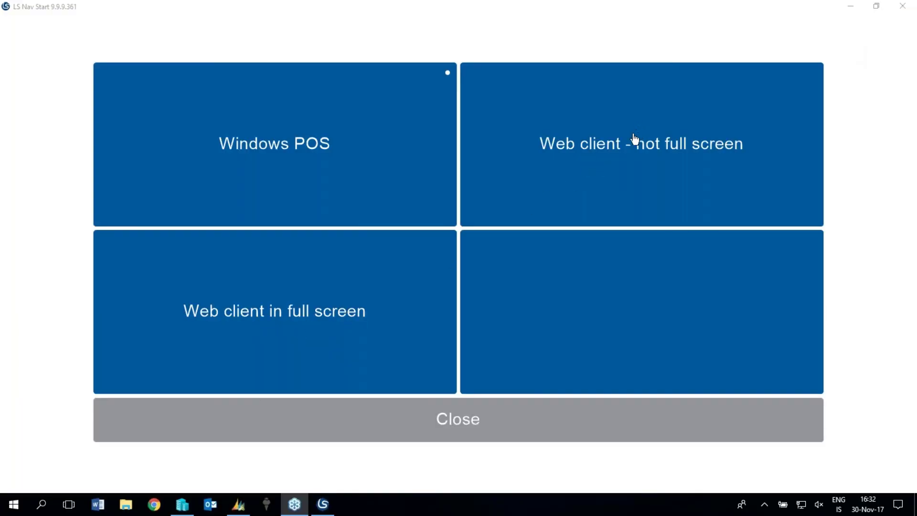
right_click(312, 285)
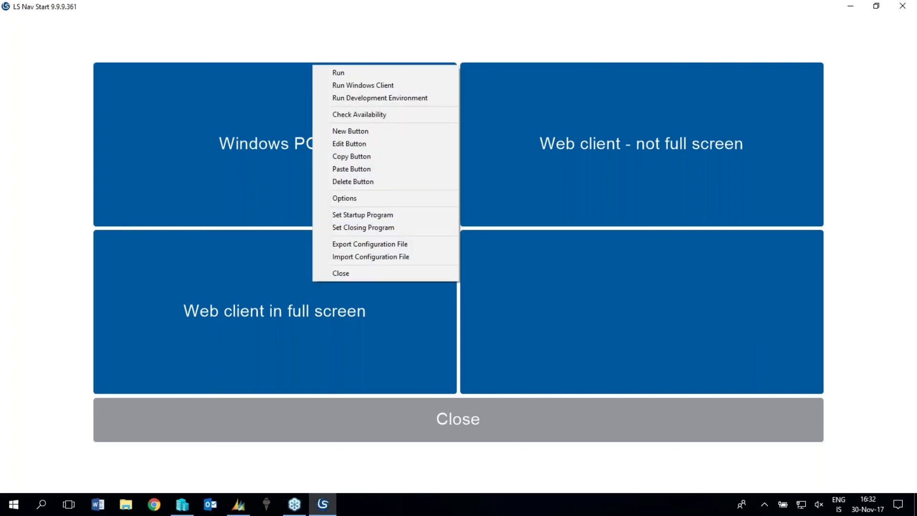
left_click(361, 144)
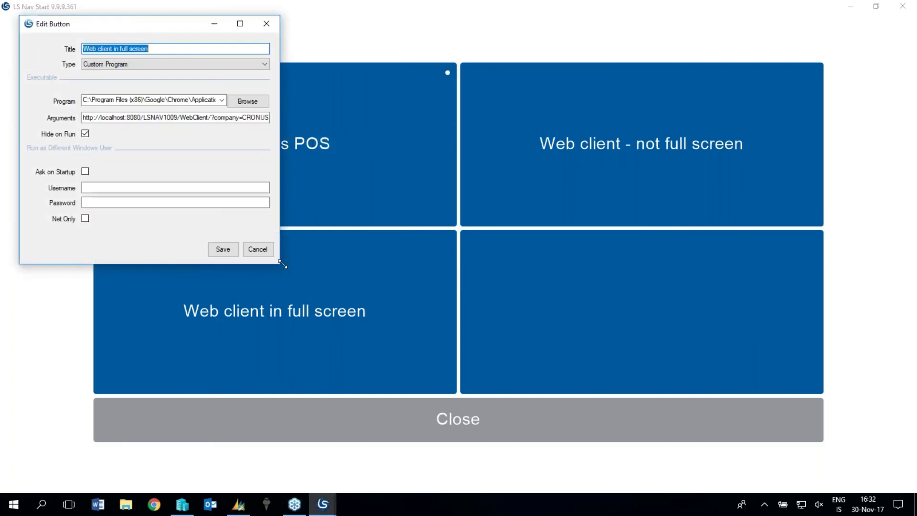
left_click_drag(301, 276, 712, 416)
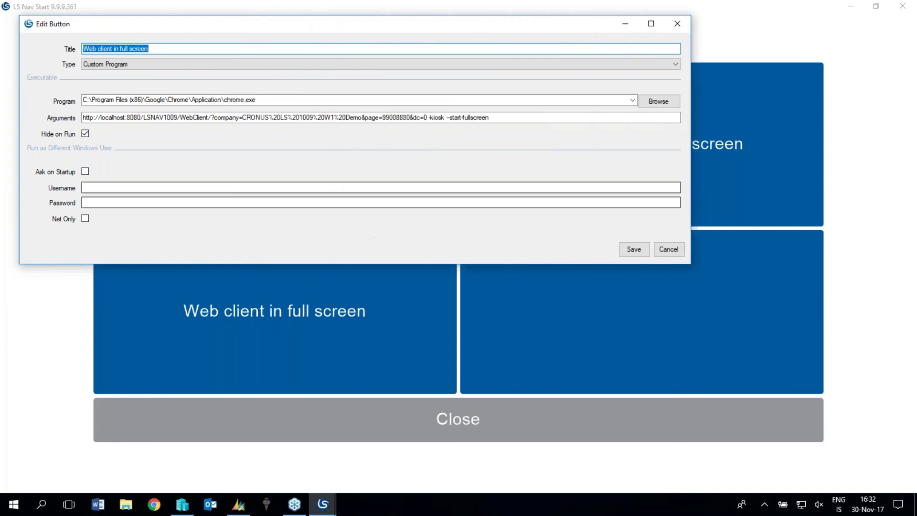
left_click(285, 101)
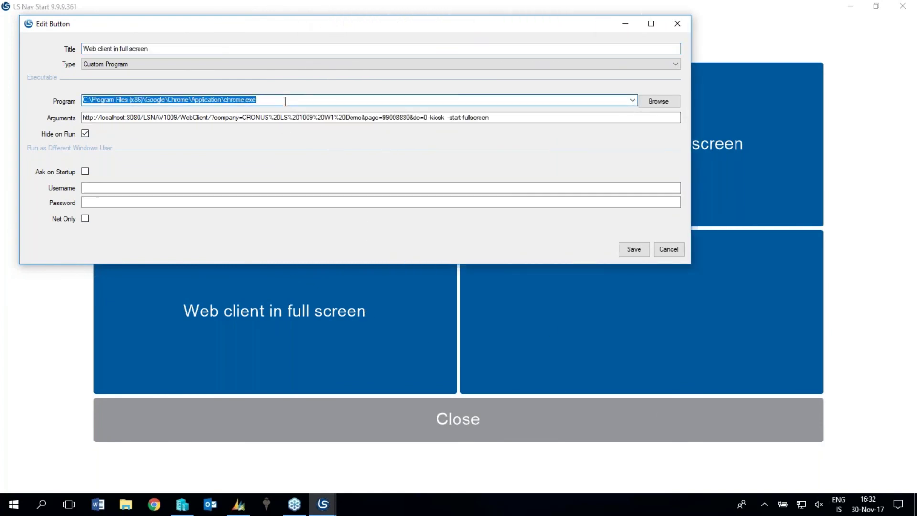
left_click(507, 117)
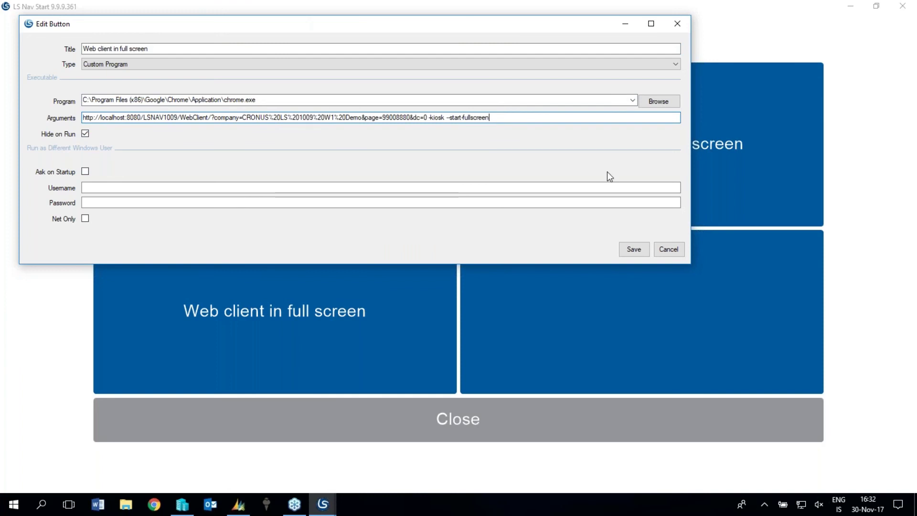
left_click(668, 248)
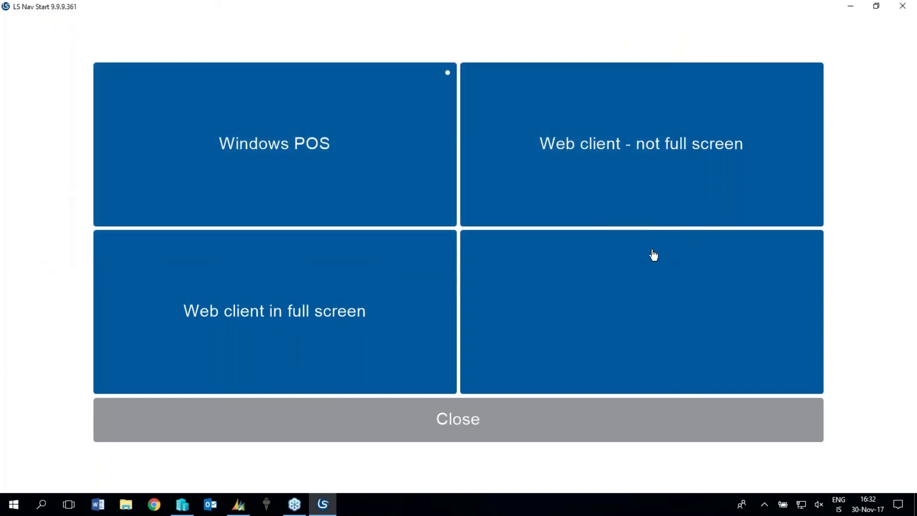